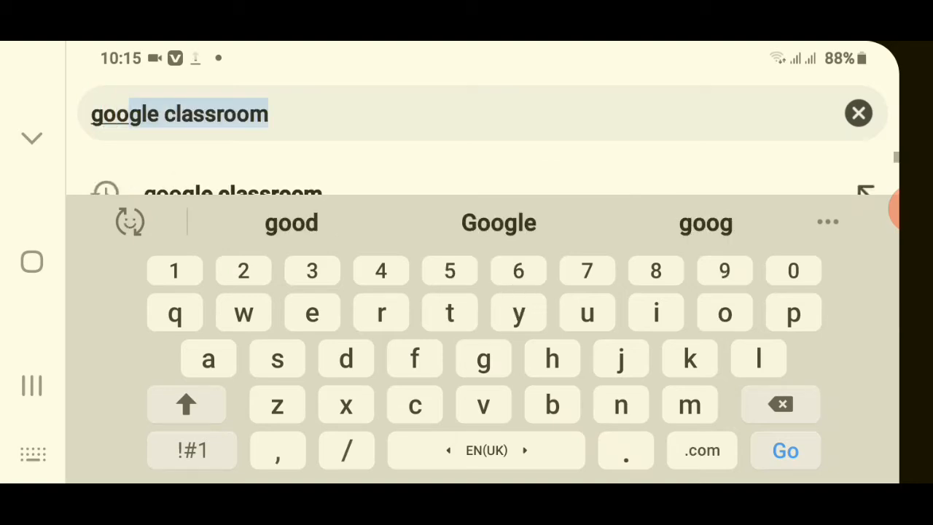
Step: Search the web for "google classroom"
key("Return")
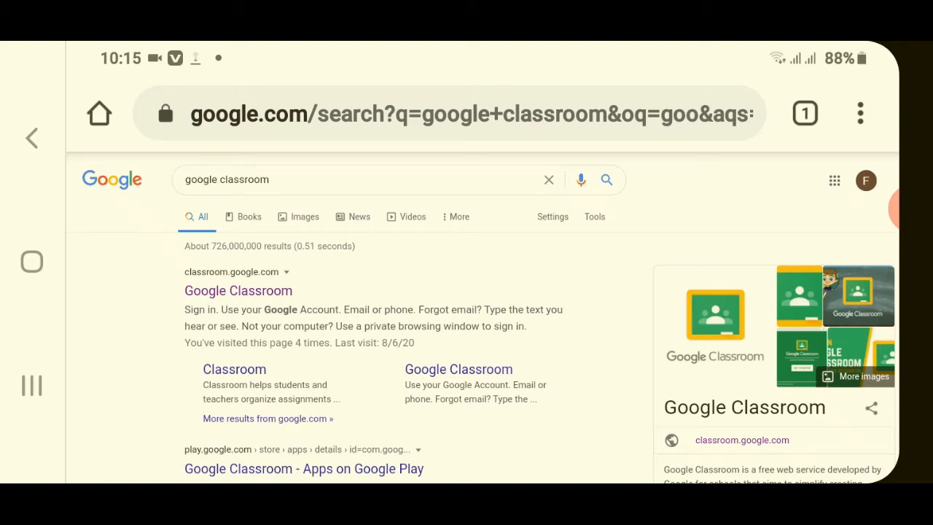
Step: Check in the browser's options whether the Desktop site setting is enabled for the search results page
left_click(860, 113)
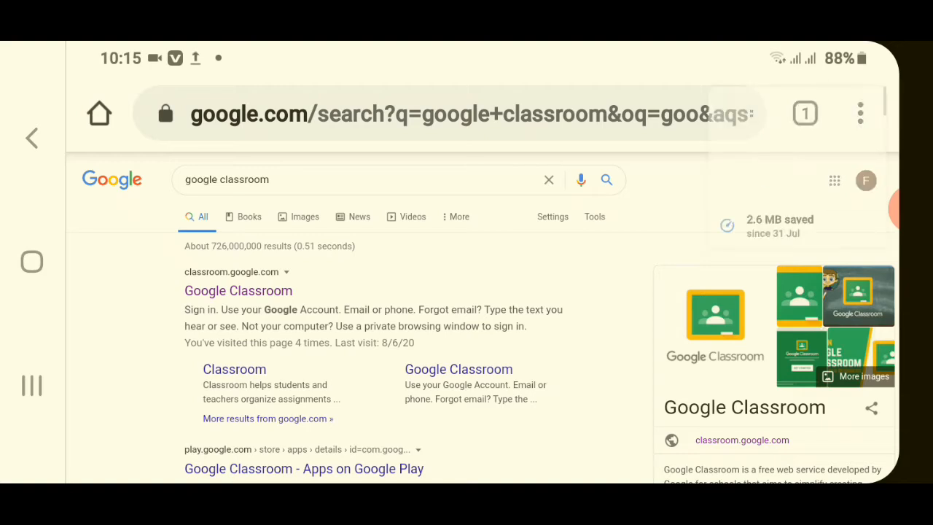
scroll(646, 247, "down", 2)
scroll(714, 240, "down", 2)
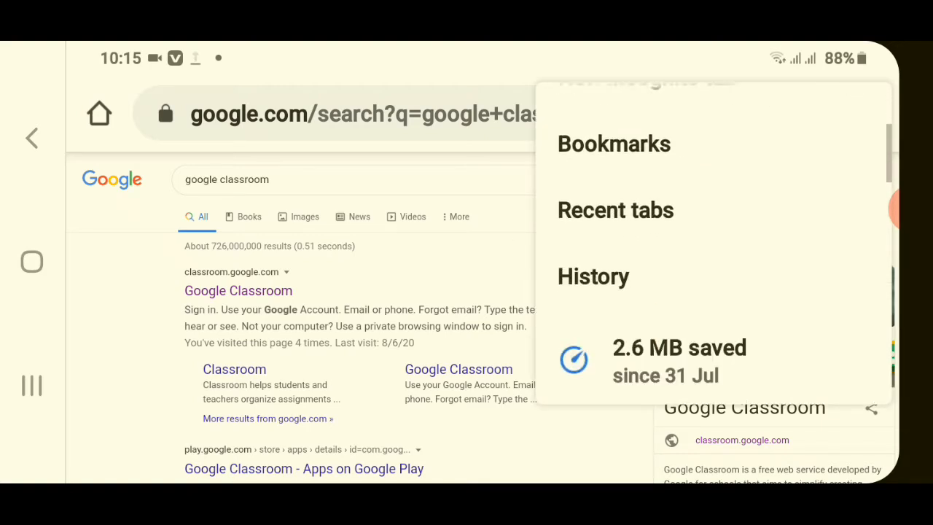
scroll(714, 219, "down", 2)
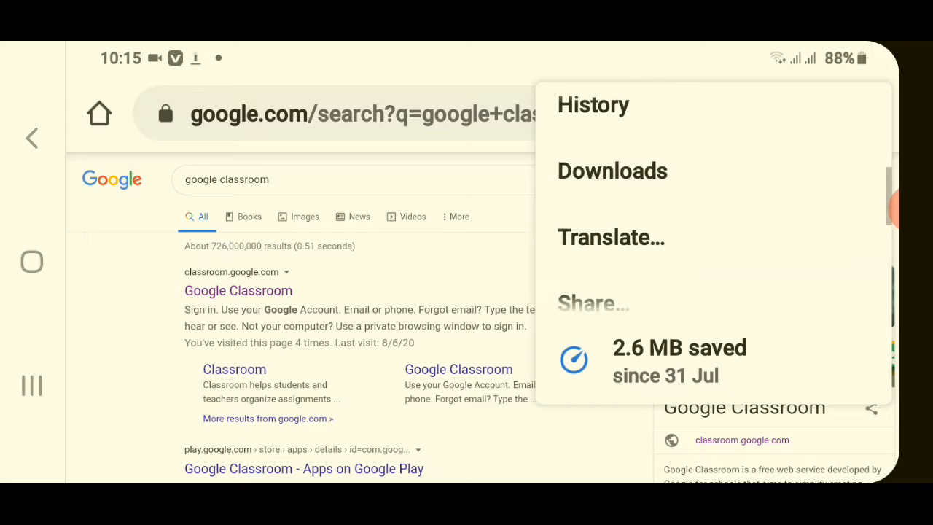
scroll(714, 219, "down", 2)
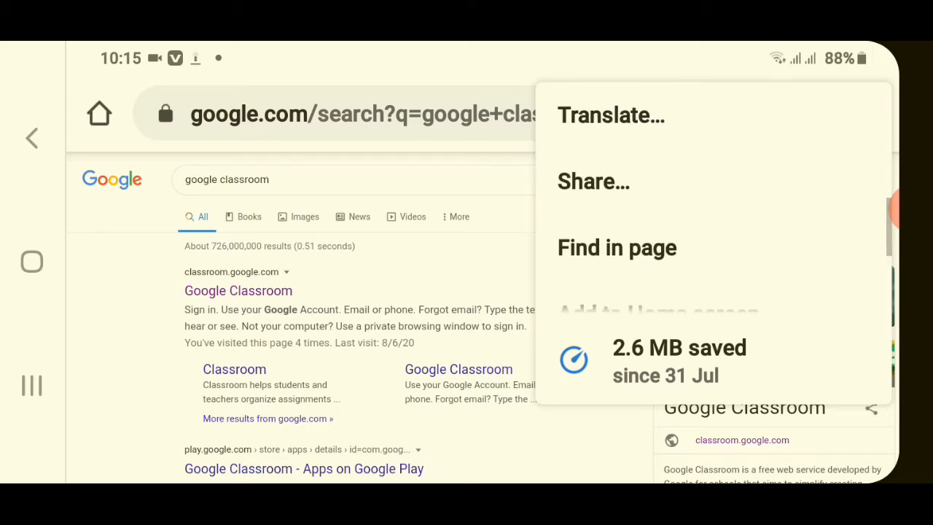
scroll(714, 219, "down", 1)
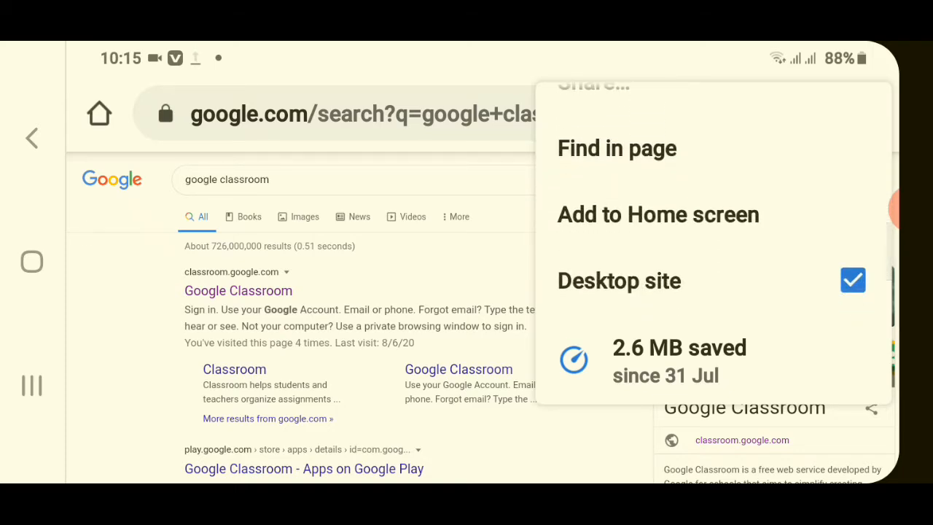
scroll(714, 211, "down", 2)
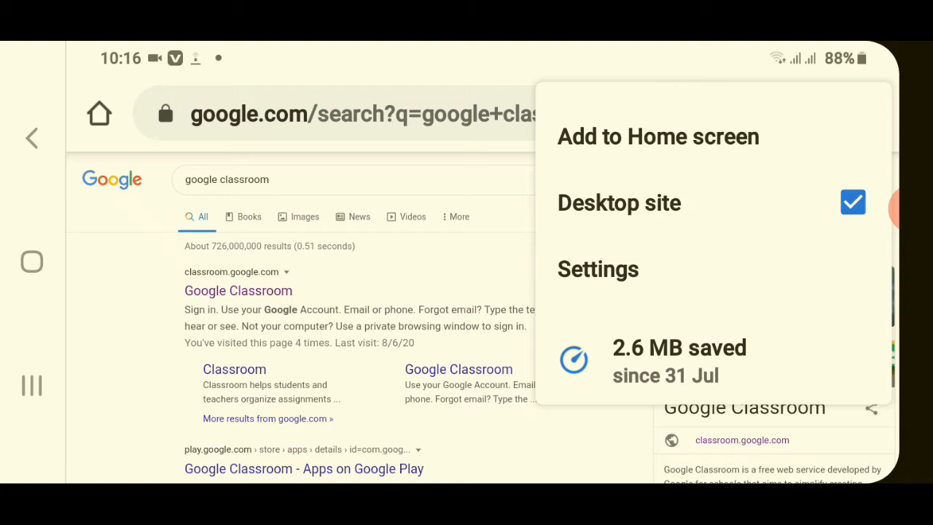
key("Escape")
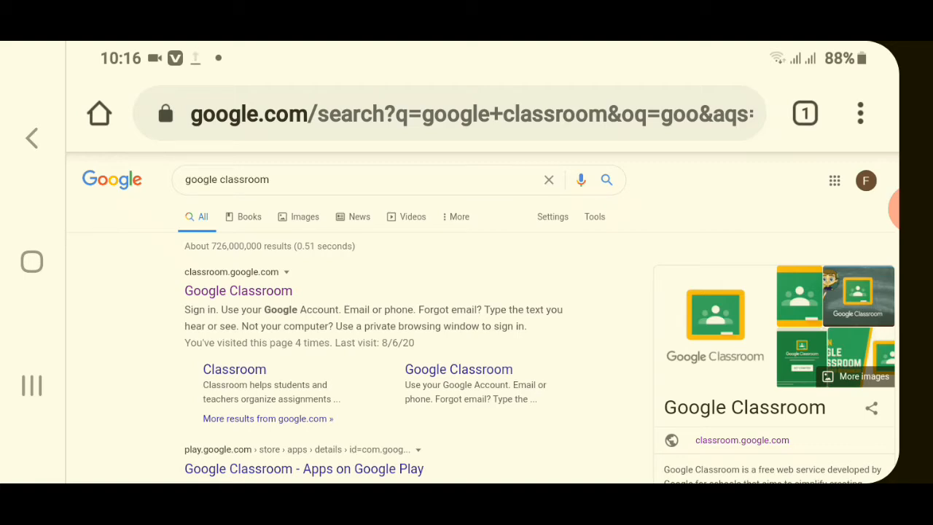
Step: Open the Google Classroom site from the first search result and look through the class cards
scroll(289, 290, "up", 5)
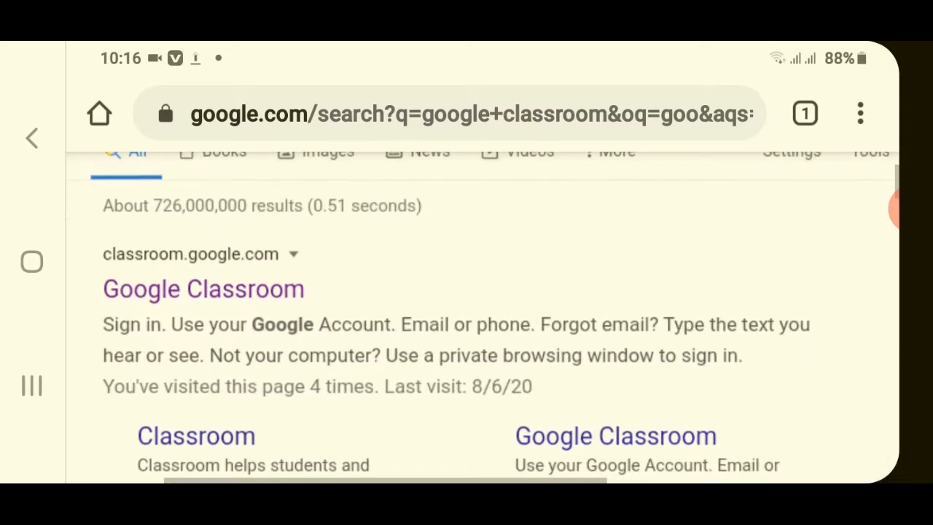
left_click(182, 291)
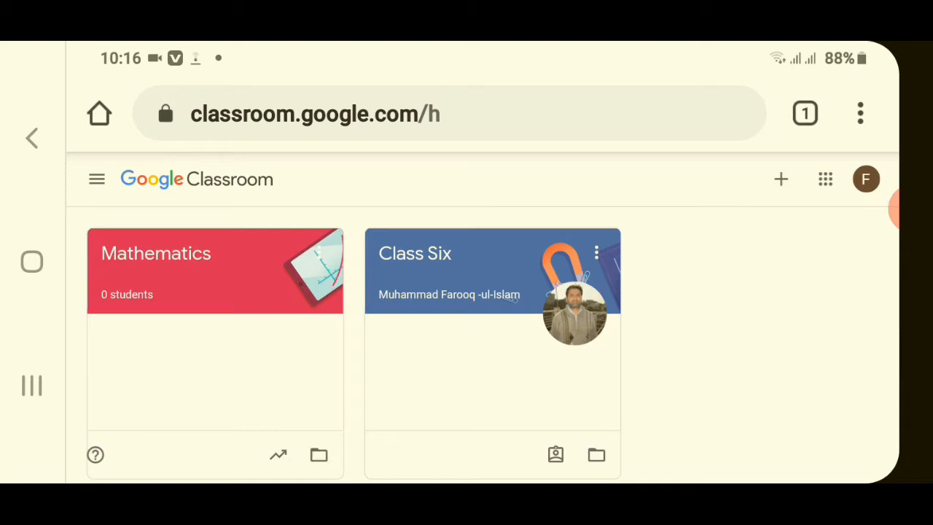
left_click_drag(474, 365, 447, 358)
scroll(481, 328, "down", 4)
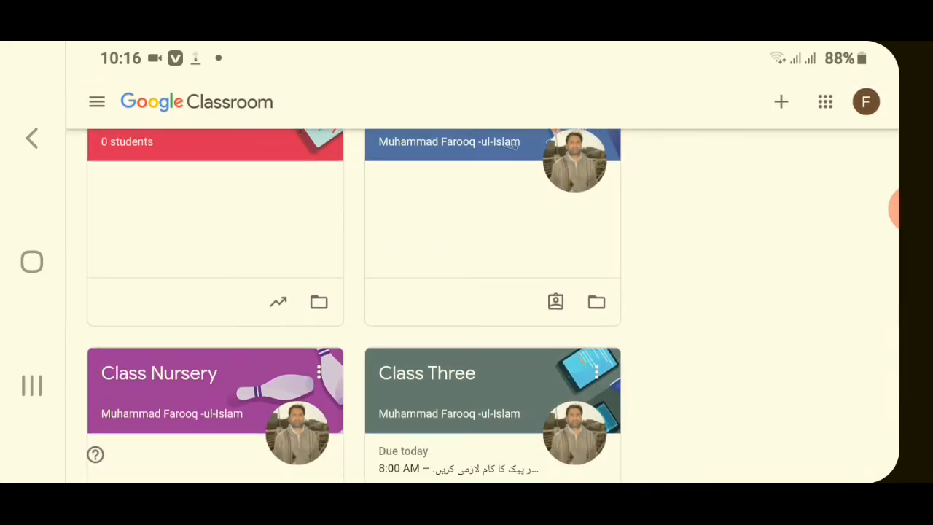
scroll(481, 306, "down", 4)
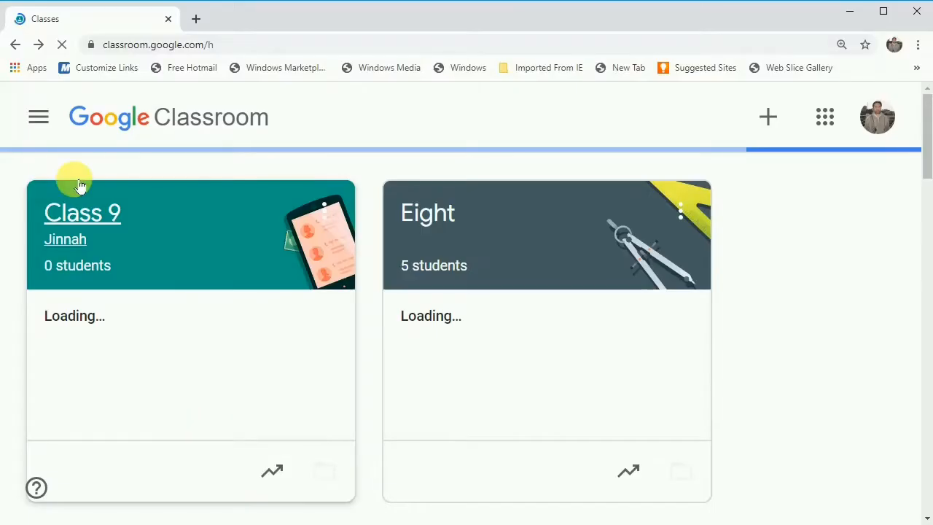
Step: Open the Classwork page of Class 9 Jinnah and start a new quiz assignment there
left_click(88, 216)
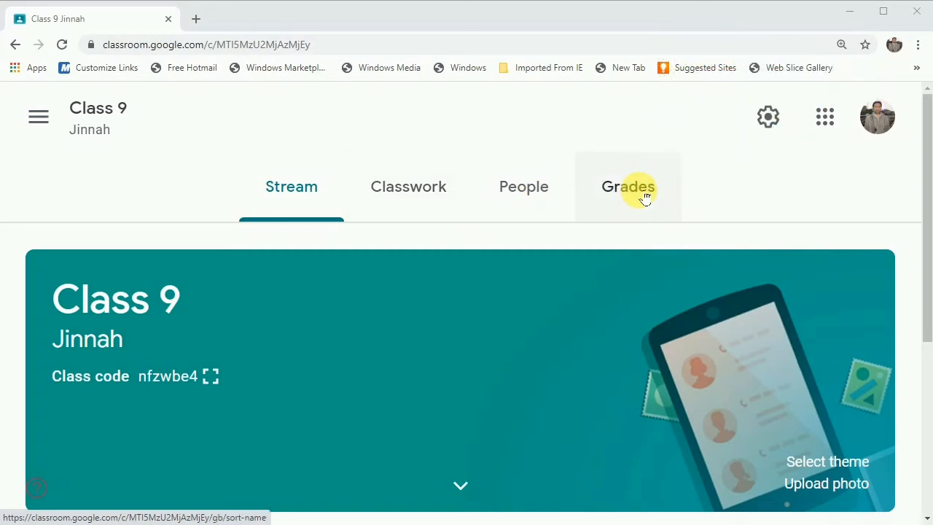
left_click(403, 191)
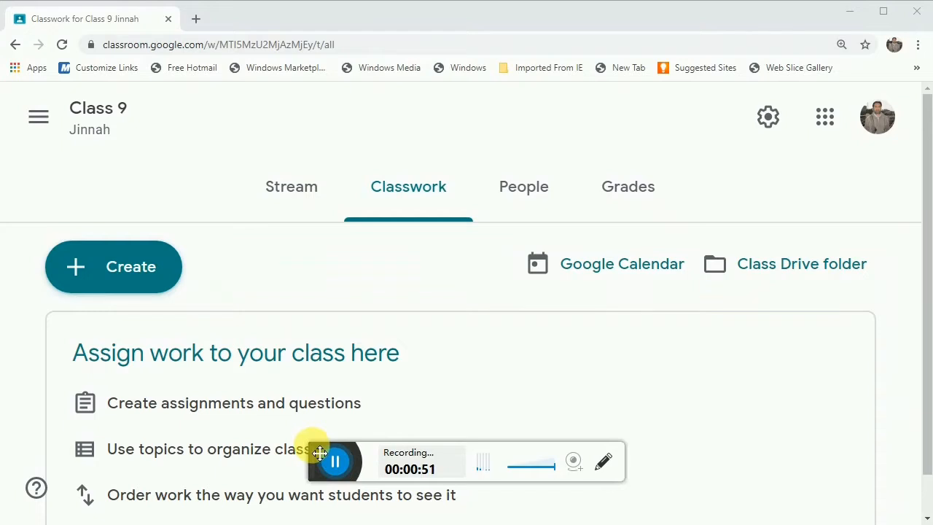
left_click_drag(320, 453, 295, 522)
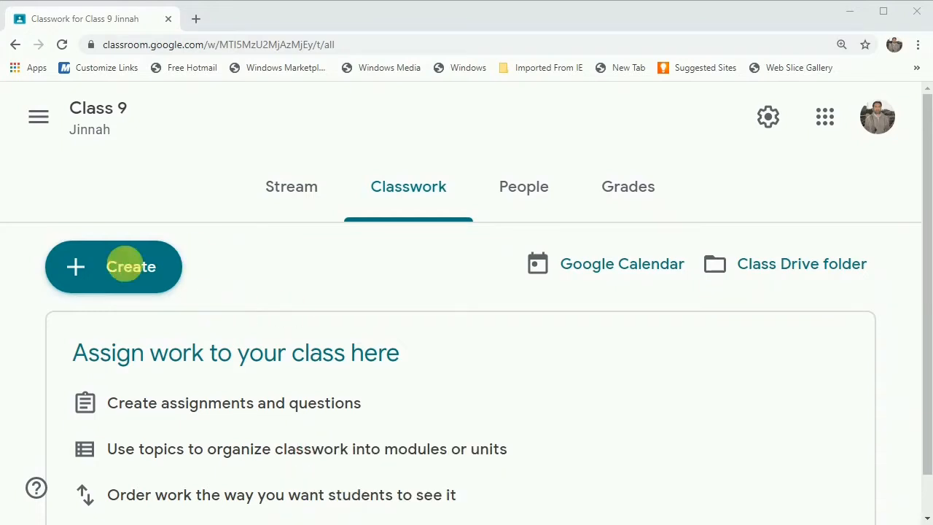
left_click(114, 267)
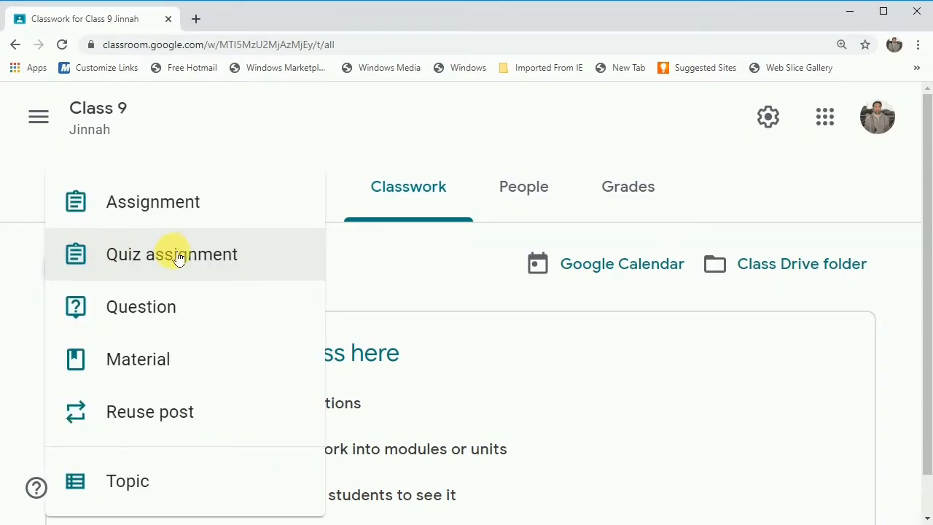
left_click(143, 263)
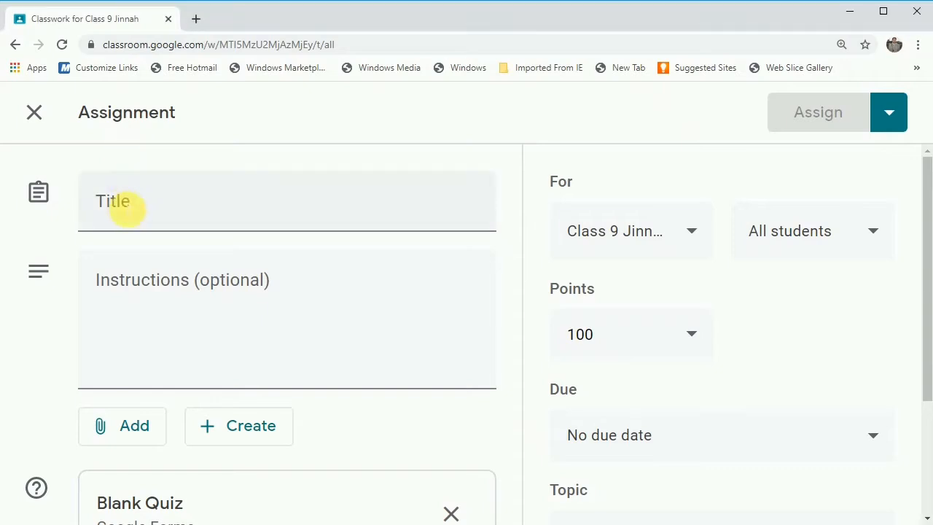
Step: Title the quiz assignment "Class 9th Mathematics"
left_click(118, 209)
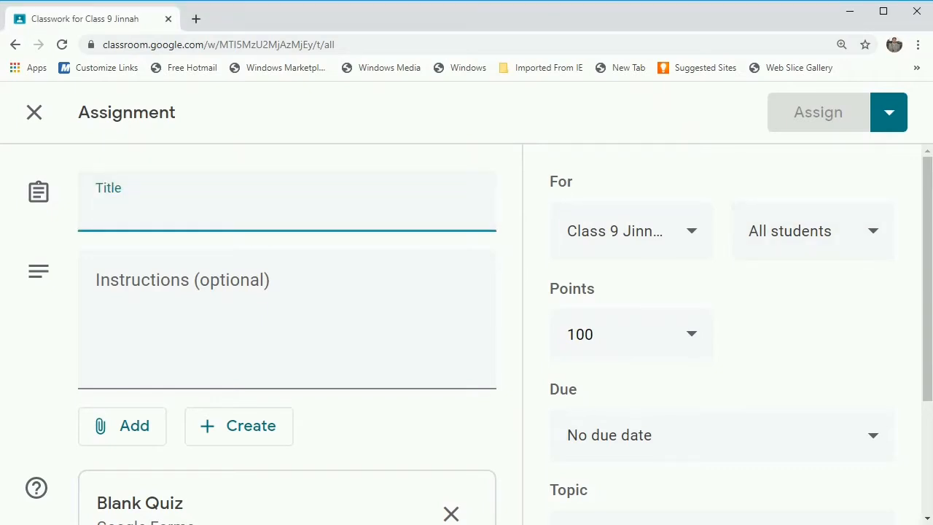
type("Class")
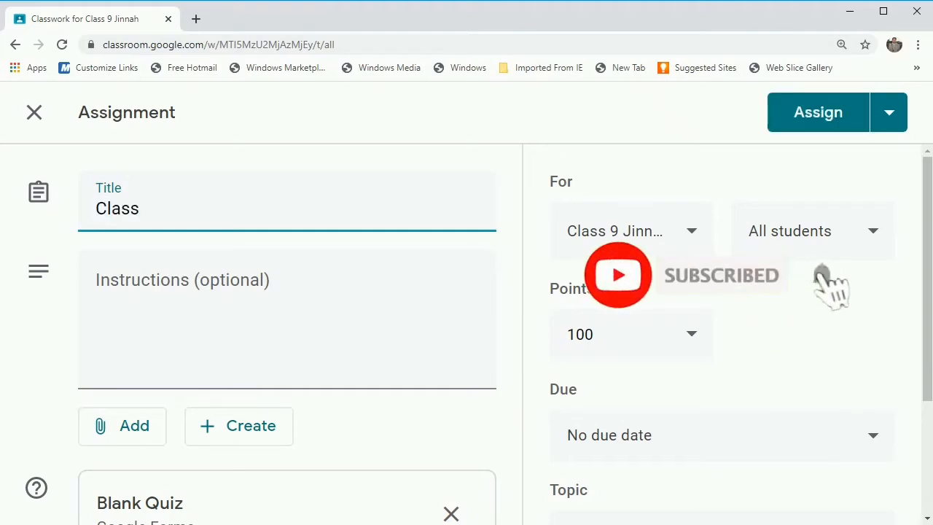
type(" 9tj")
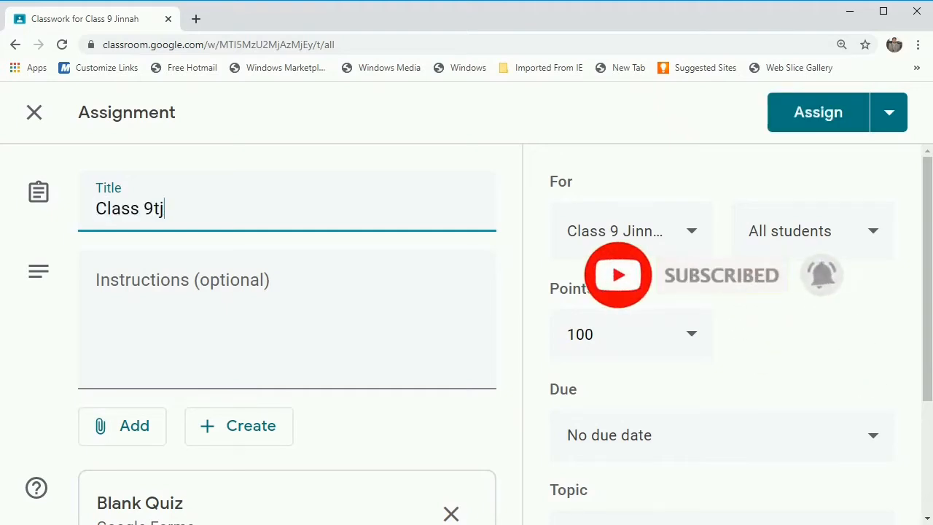
key("BackSpace")
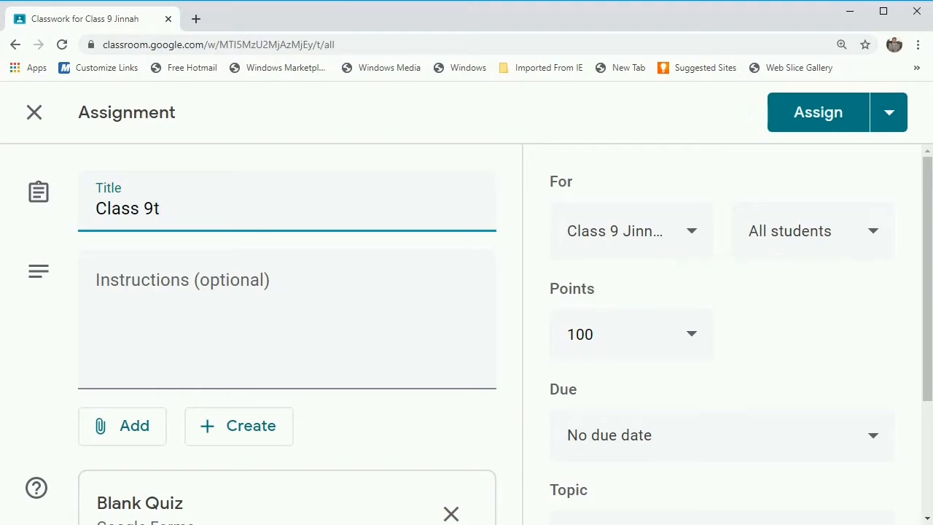
type("h Mathematic")
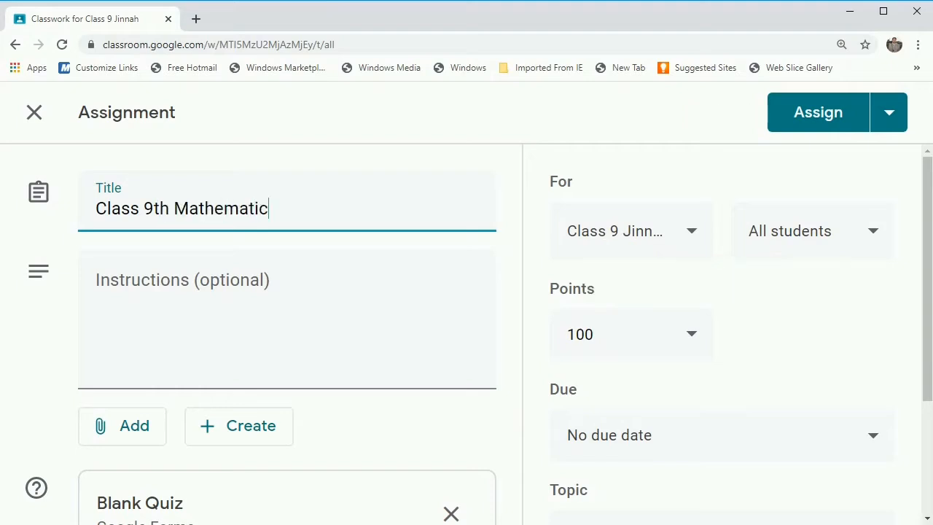
type("s")
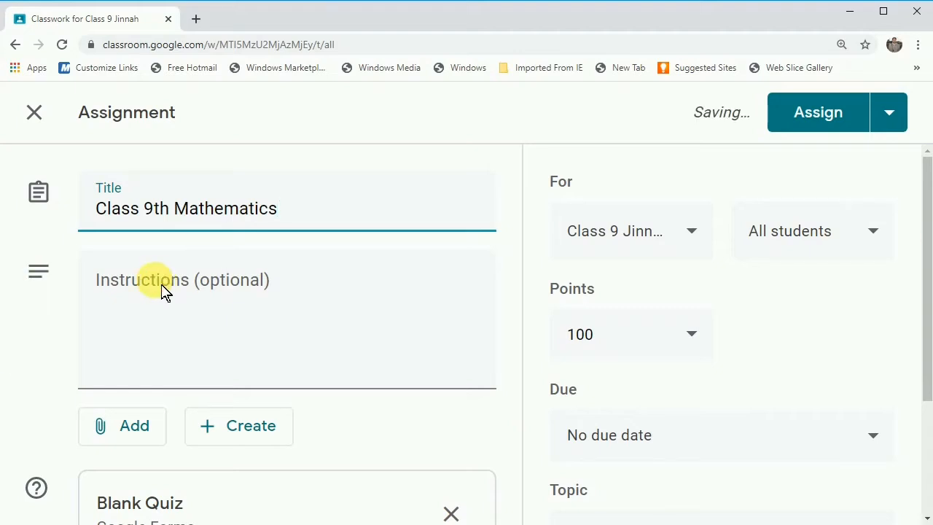
Step: Enter "Solve the paper carefully." as the instructions of the quiz assignment
left_click(137, 293)
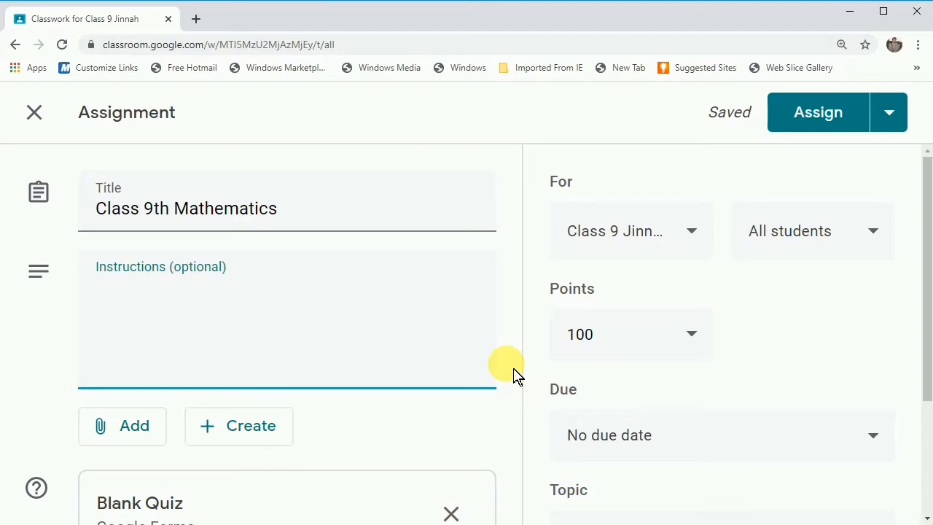
type("Solve the ")
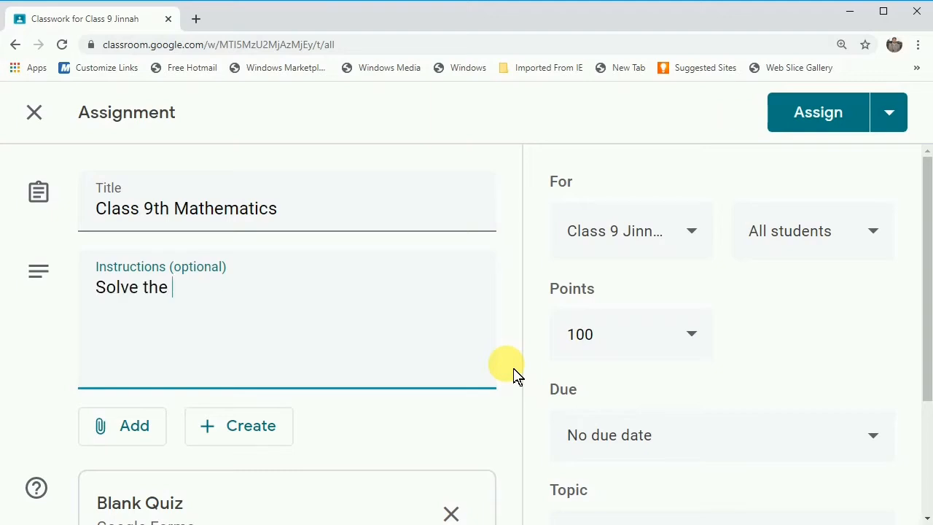
type("paper ca")
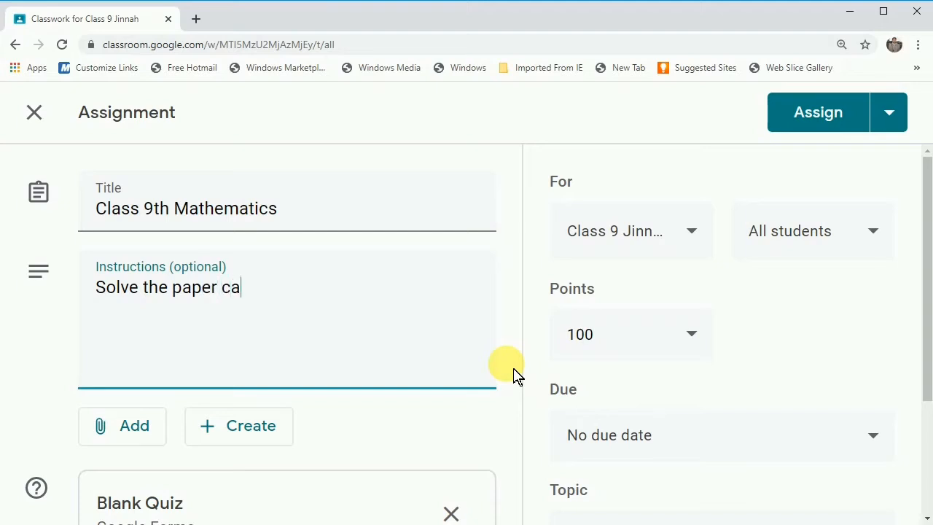
type("refully")
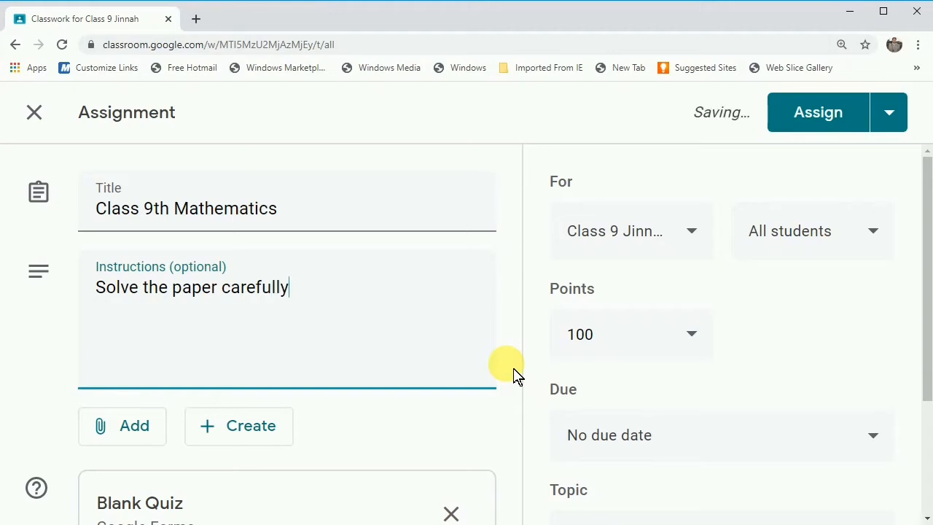
type(".")
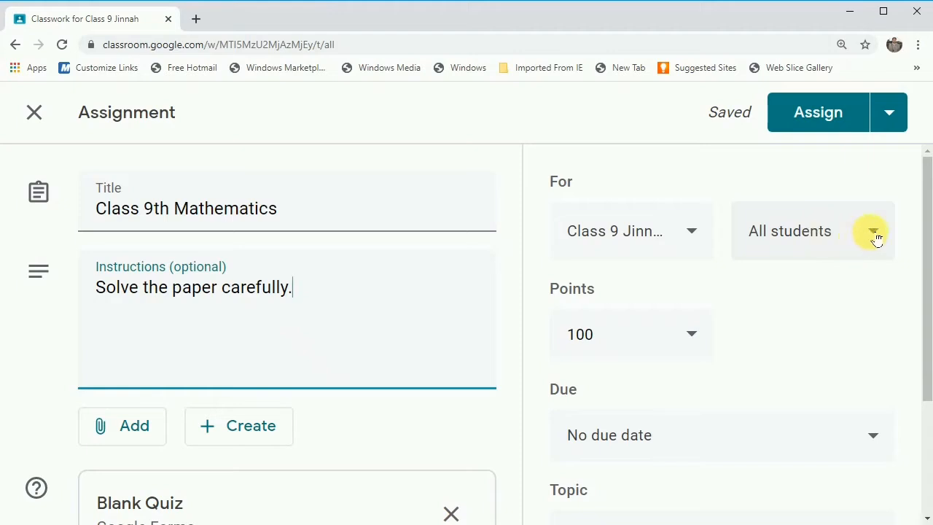
Step: Set the points of the quiz assignment to 20
left_click(696, 339)
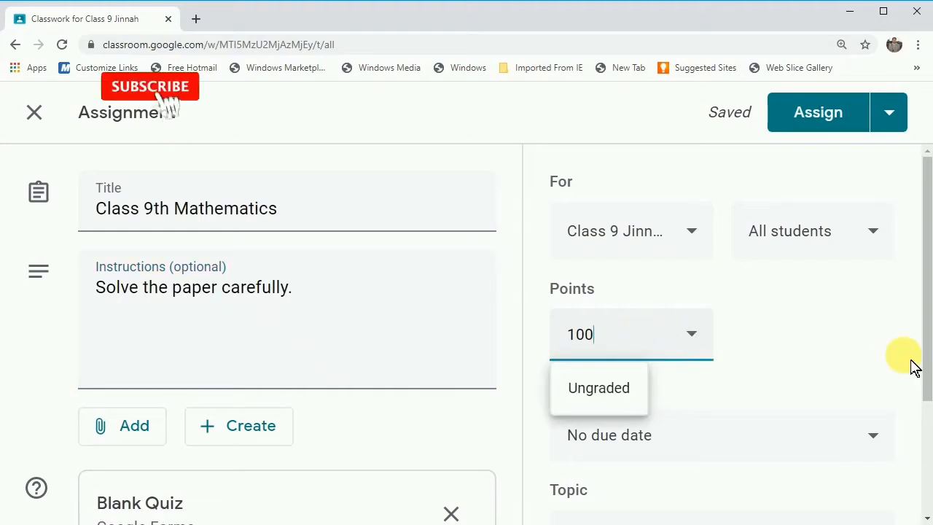
key("BackSpace")
key("BackSpace")
key("BackSpace")
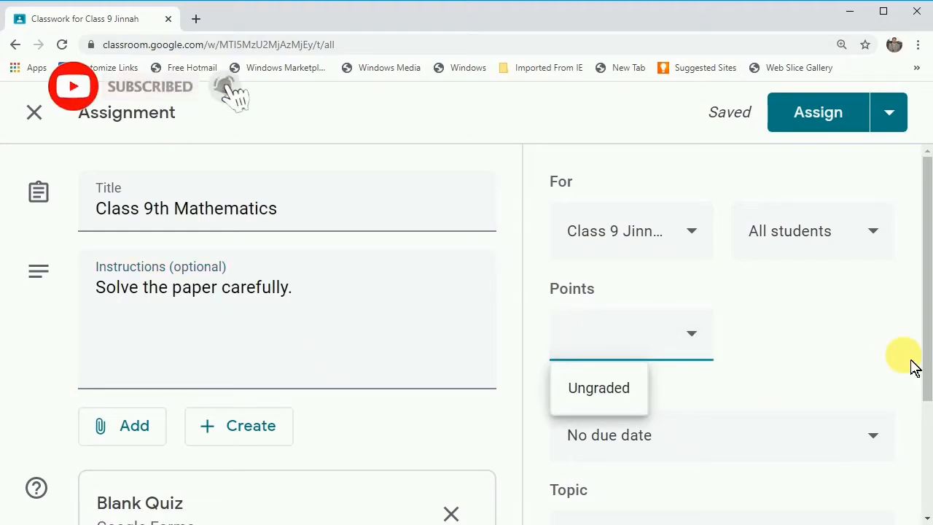
type("20")
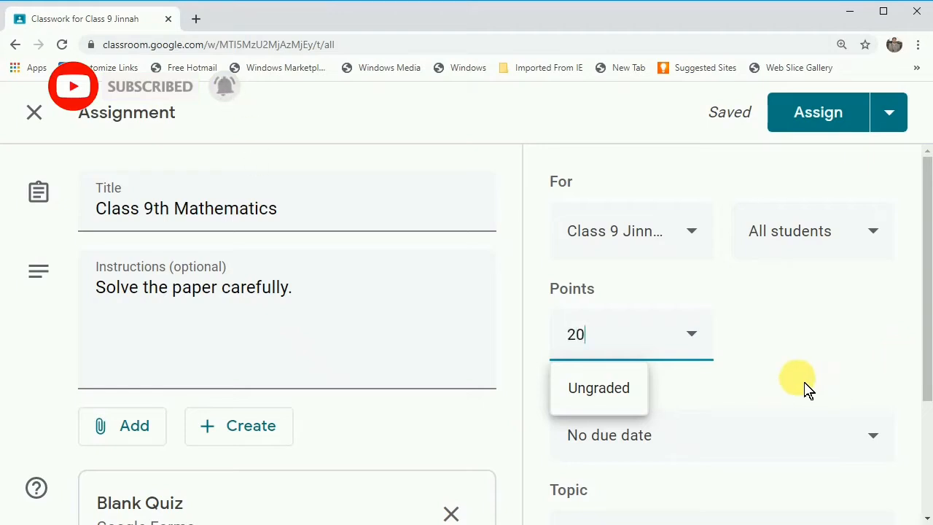
Step: Set the due date of the quiz assignment to August 20, 2020, without a time
left_click(880, 438)
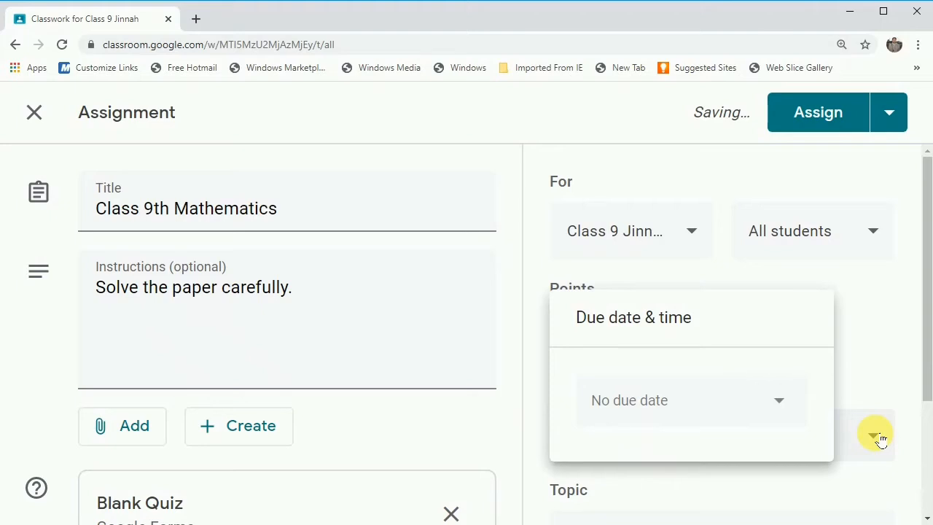
left_click(783, 404)
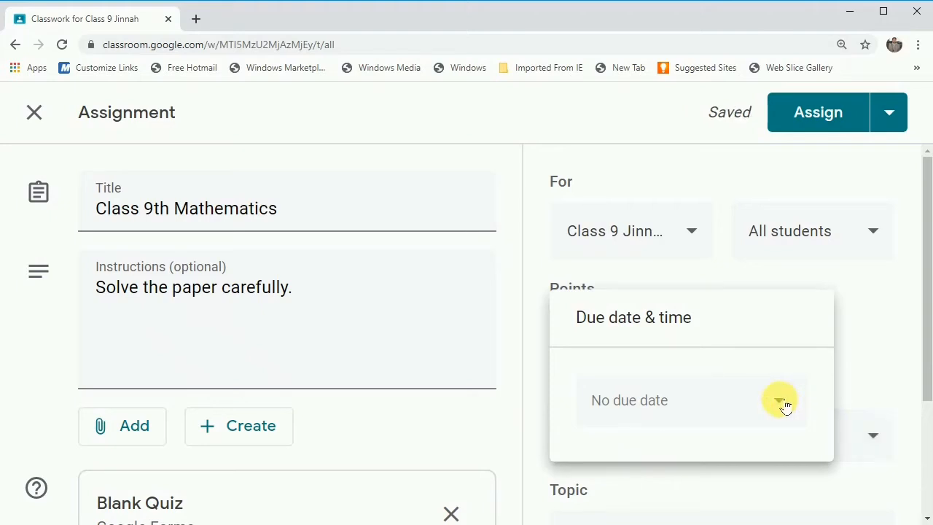
left_click(784, 402)
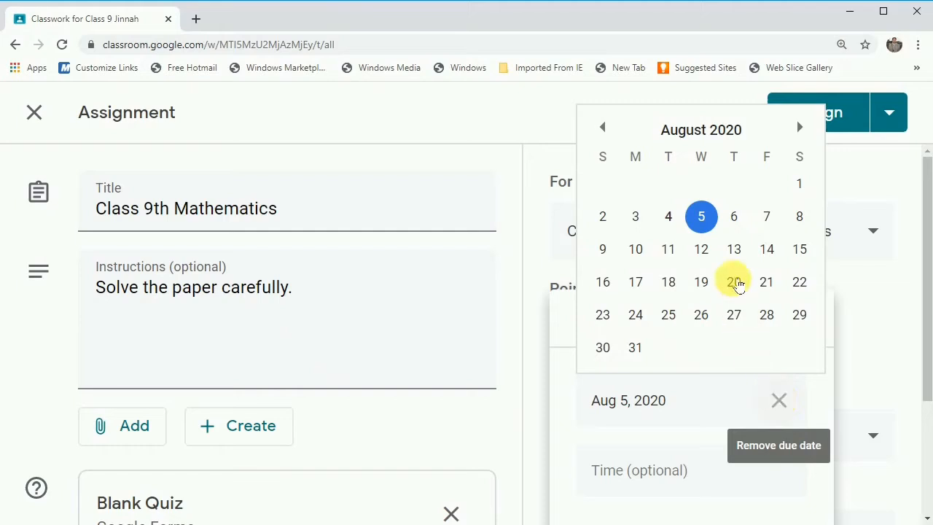
left_click(734, 282)
left_click(739, 290)
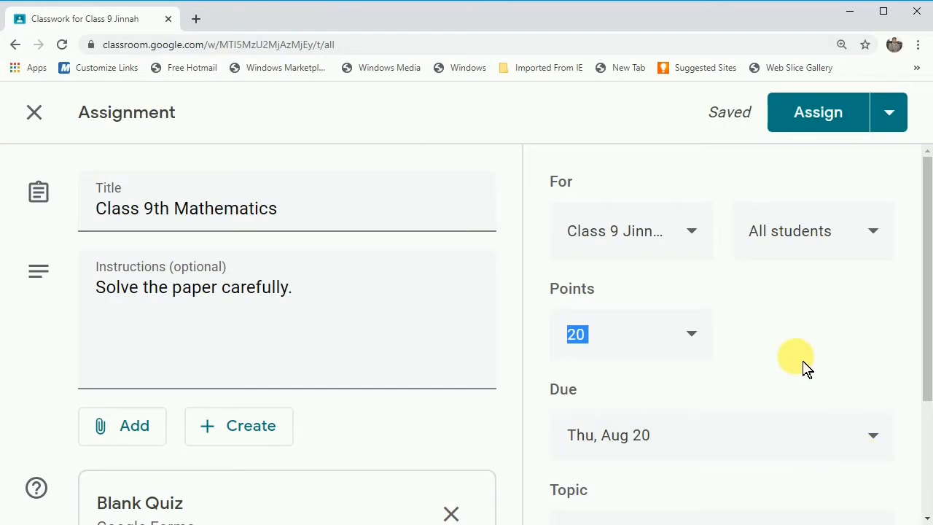
Step: Set the due time of the quiz assignment to 9:00 AM
scroll(803, 368, "down", 2)
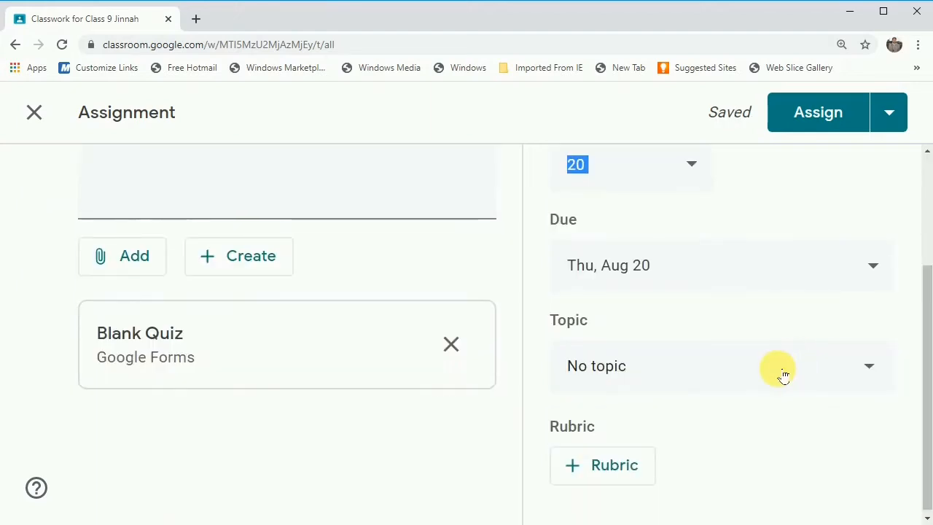
left_click(830, 275)
left_click(652, 421)
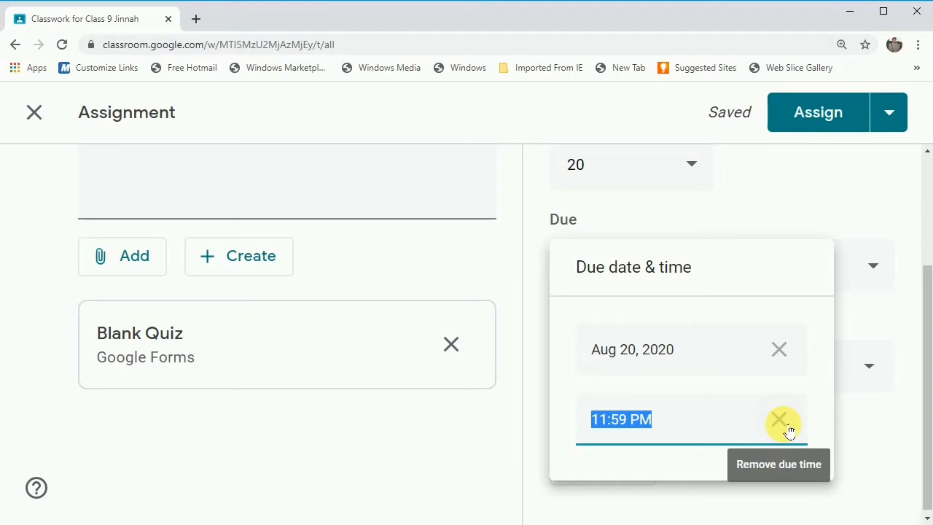
type("0")
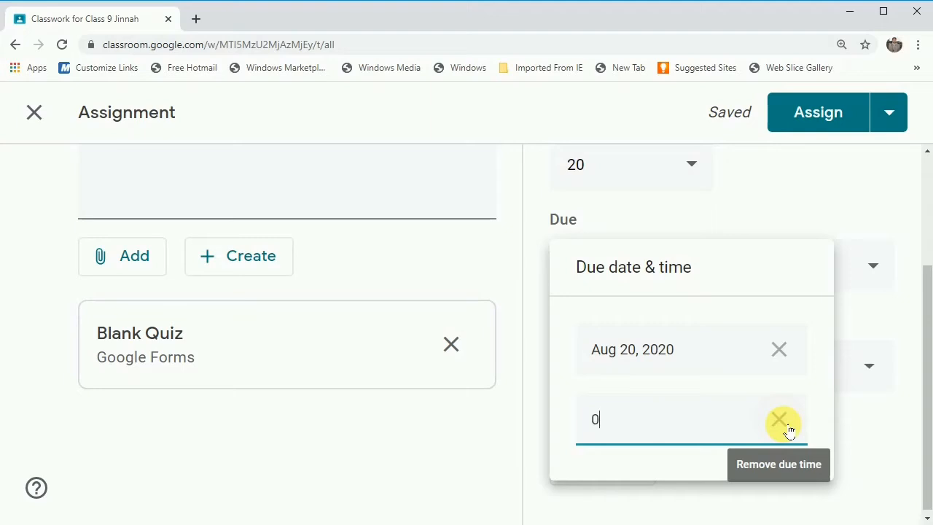
type("9:00Am")
left_click(745, 510)
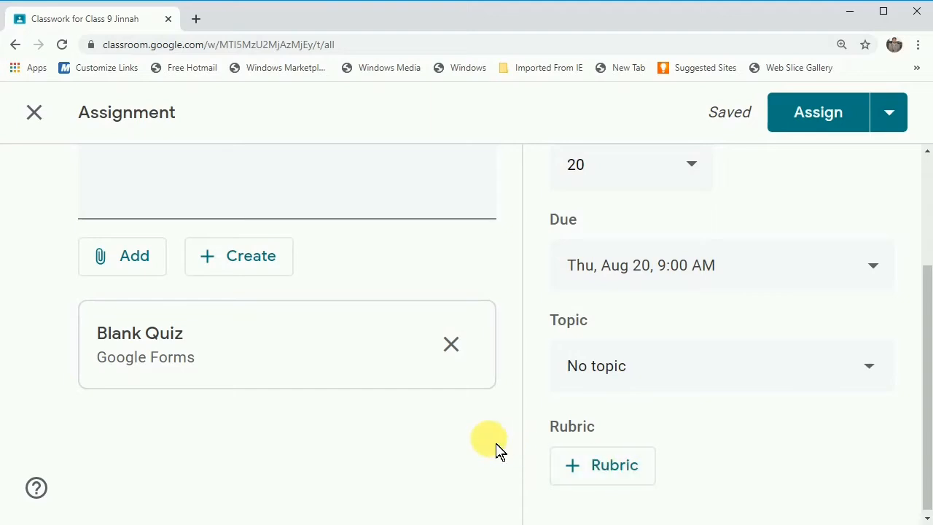
Step: Open the attached Blank Quiz form and title it "Class 9th Mathematics"
left_click(134, 358)
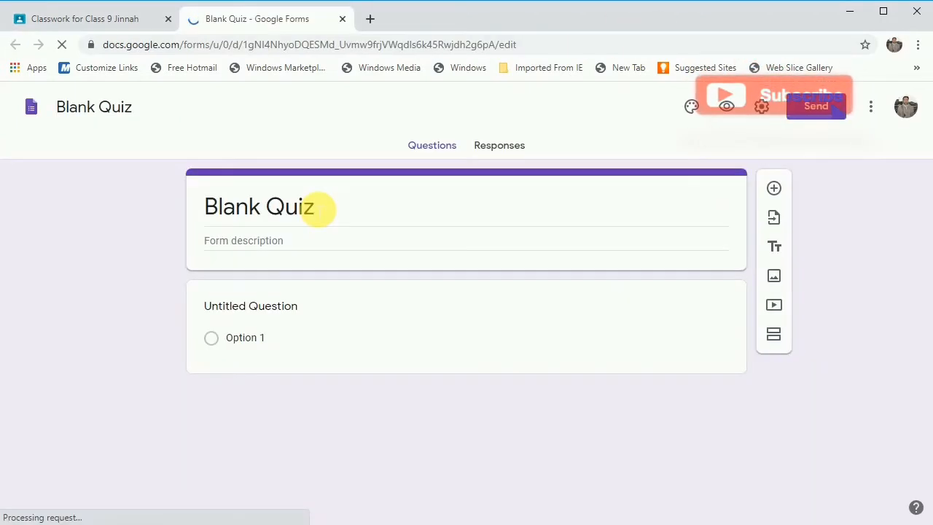
left_click_drag(316, 206, 203, 206)
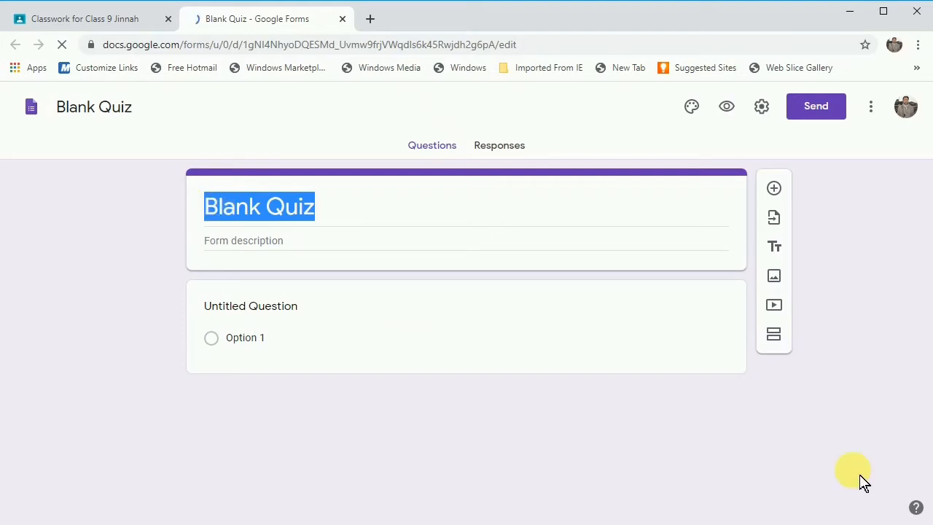
type("Cl")
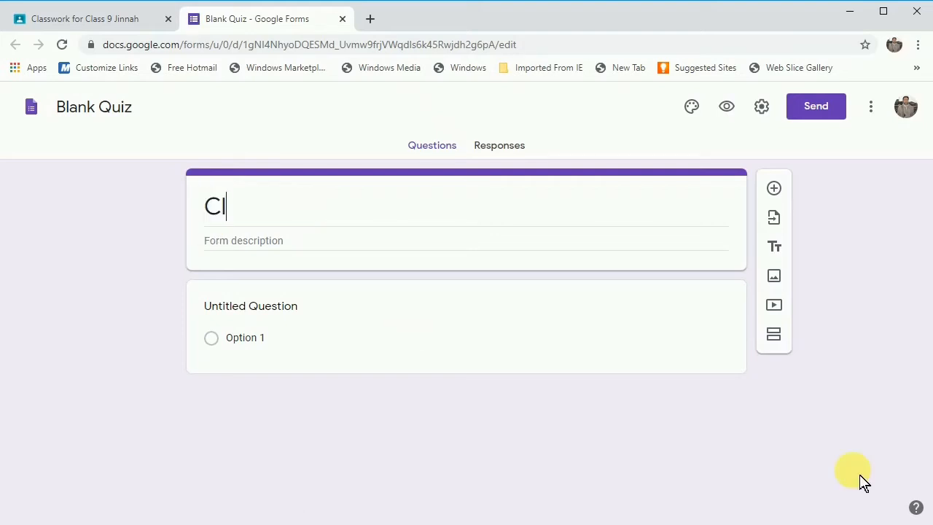
type("ass 9th")
type(" M")
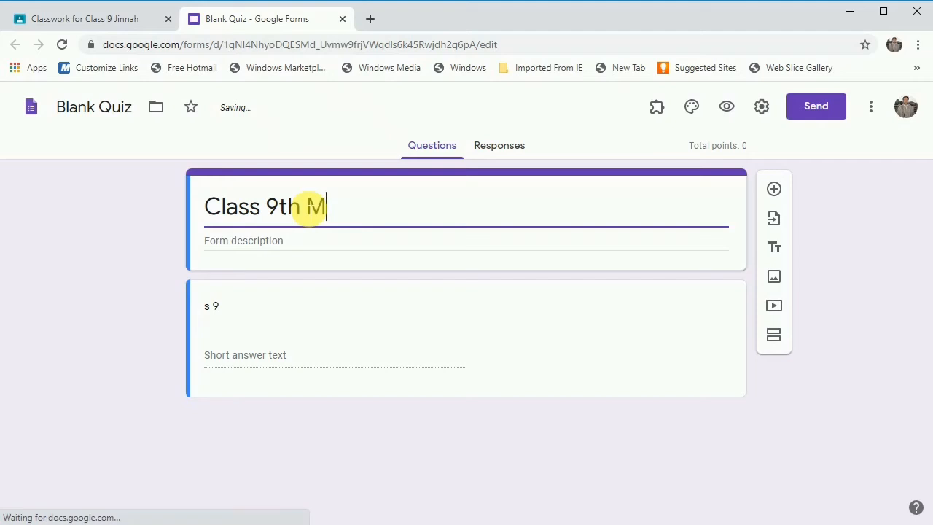
type("athematic")
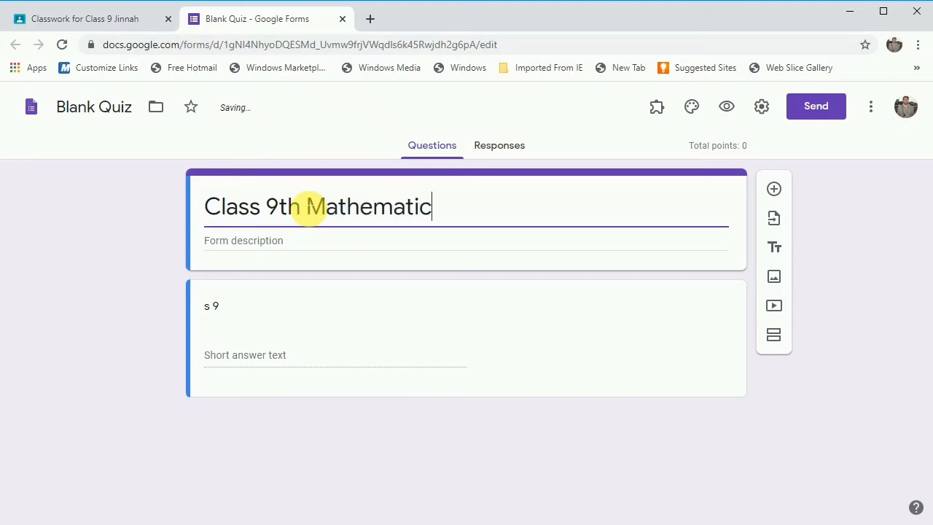
type("s")
Step: Replace the text of the form's first question with "What is your name?"
left_click(292, 303)
key("BackSpace")
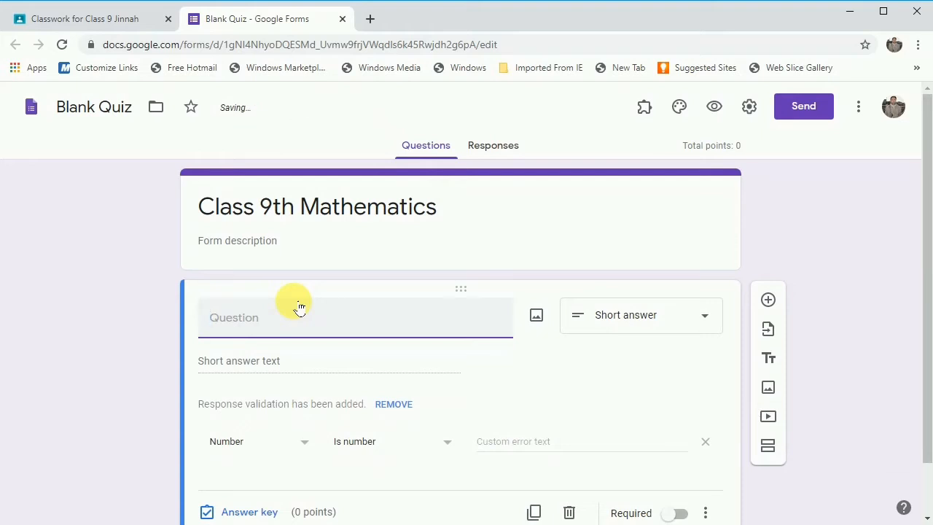
type("W")
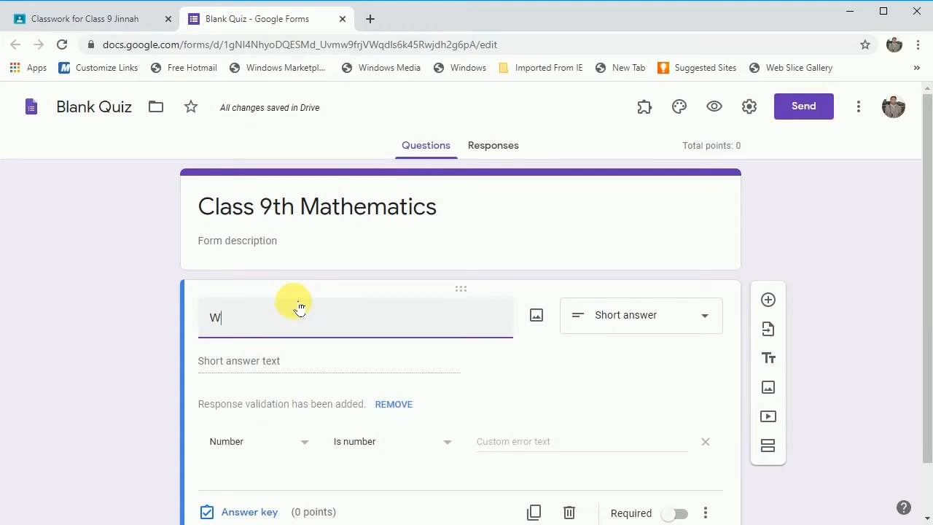
type("hat is")
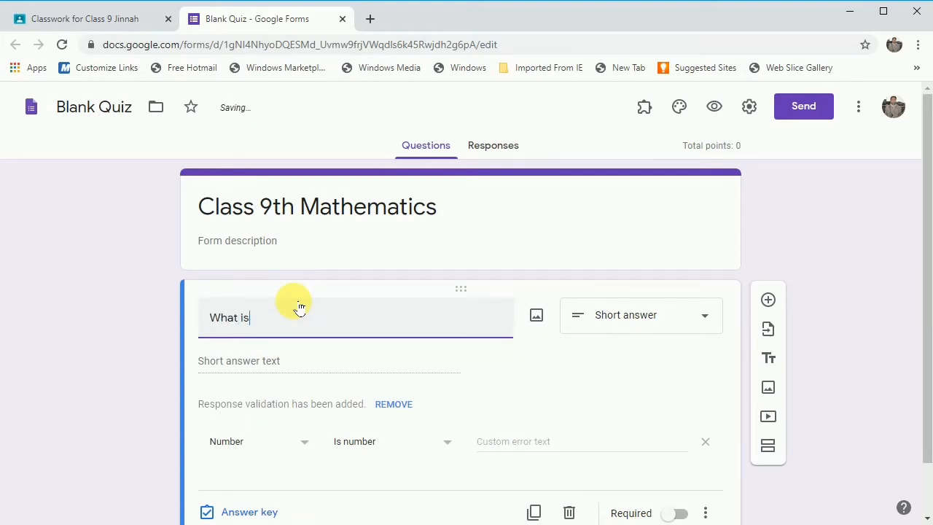
type(" yo")
key("BackSpace")
key("BackSpace")
key("BackSpace")
key("BackSpace")
key("BackSpace")
type("ur")
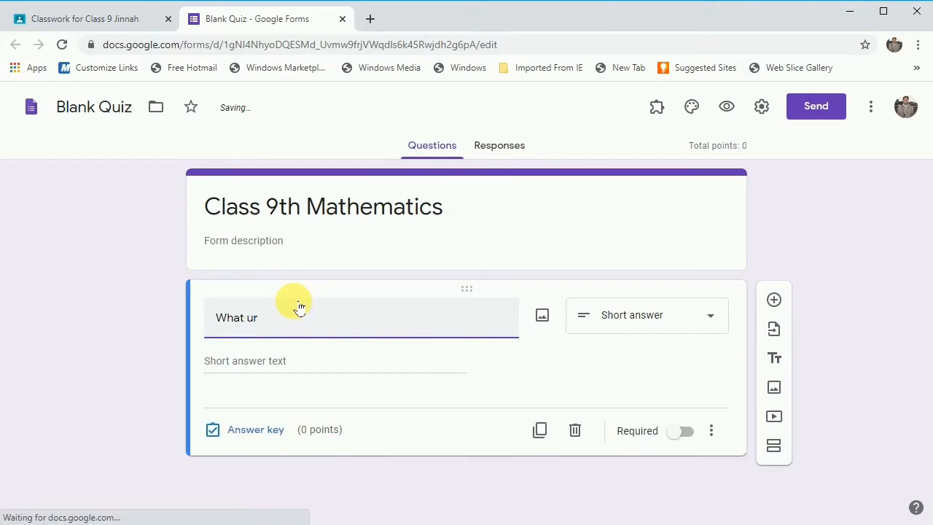
key("BackSpace")
key("BackSpace")
key("BackSpace")
type("is your name?")
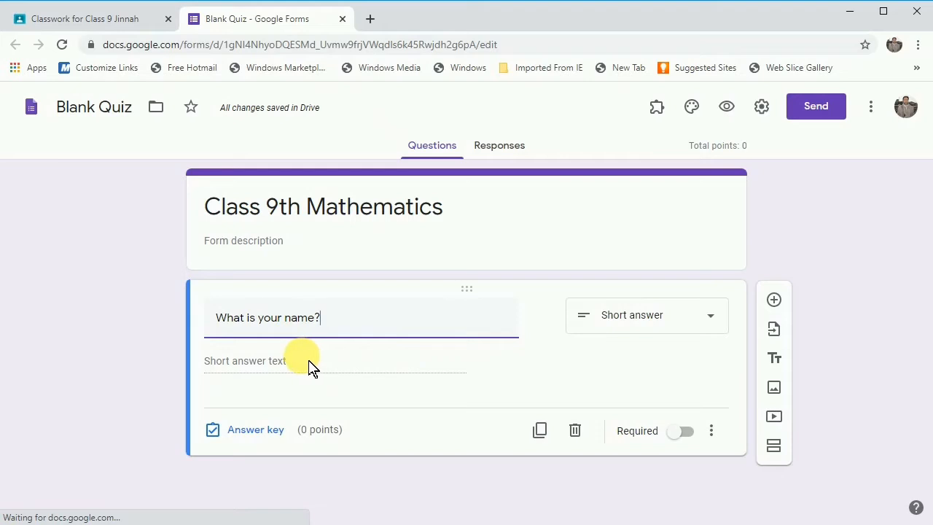
Step: Make the "What is your name?" question required and check the points in its answer key
left_click(685, 440)
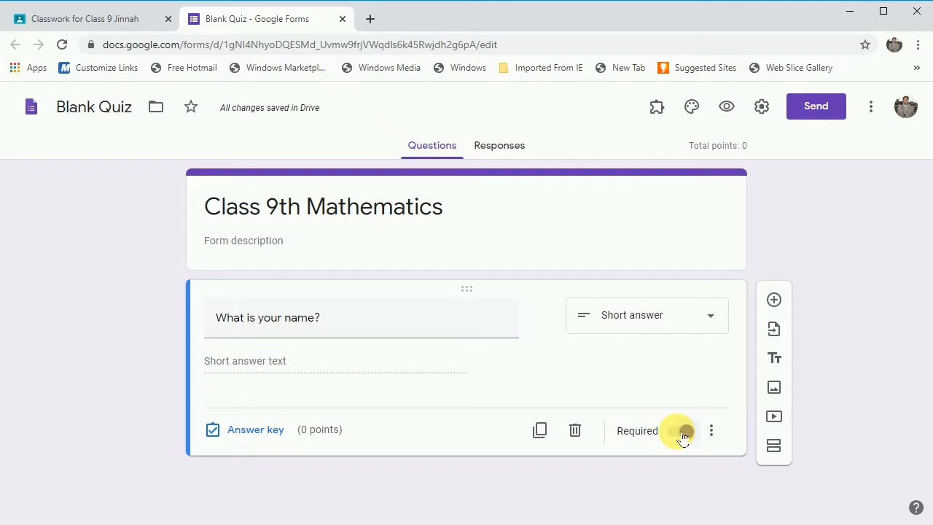
left_click(685, 435)
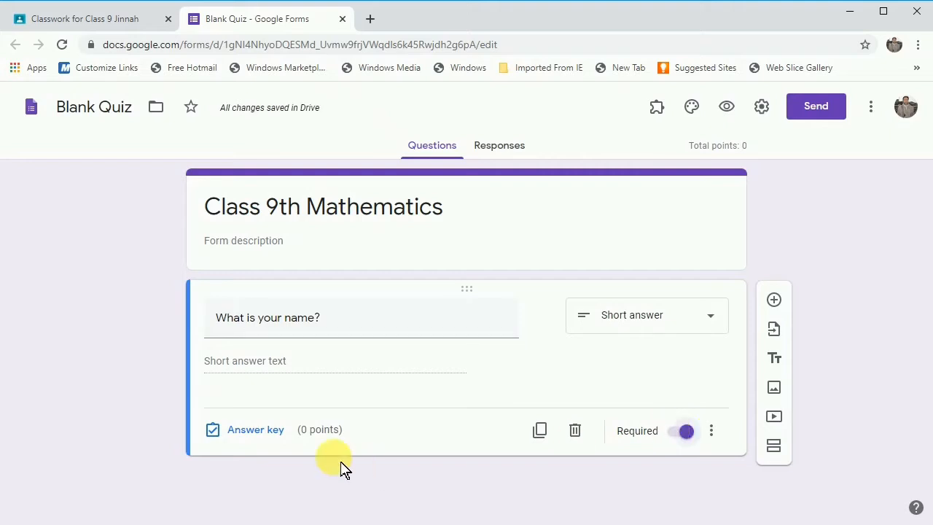
left_click(269, 436)
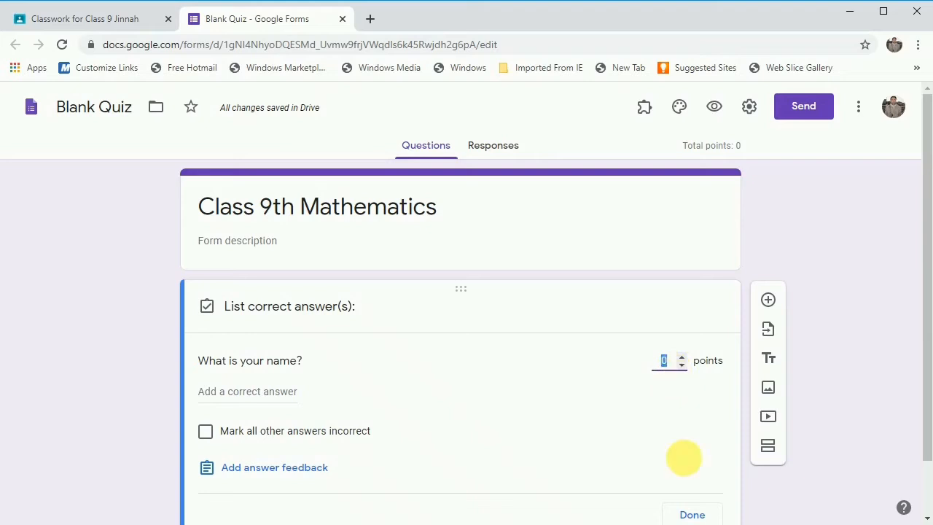
left_click(691, 513)
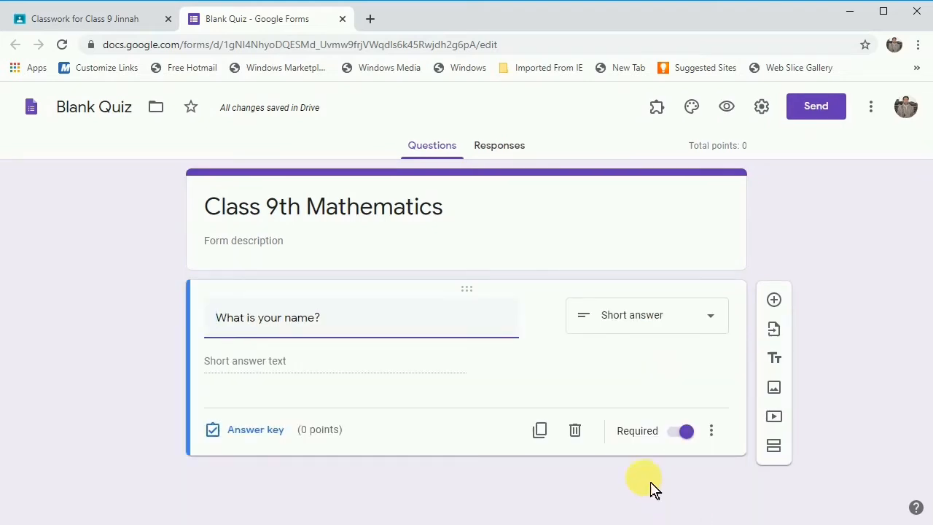
Step: Add a second question "Class" below the name question, with the Short answer type
left_click(774, 300)
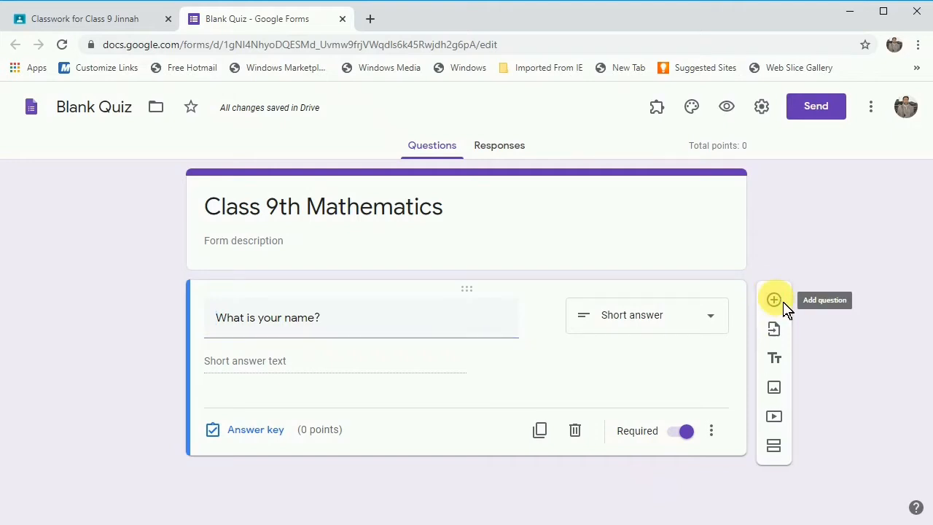
left_click(774, 300)
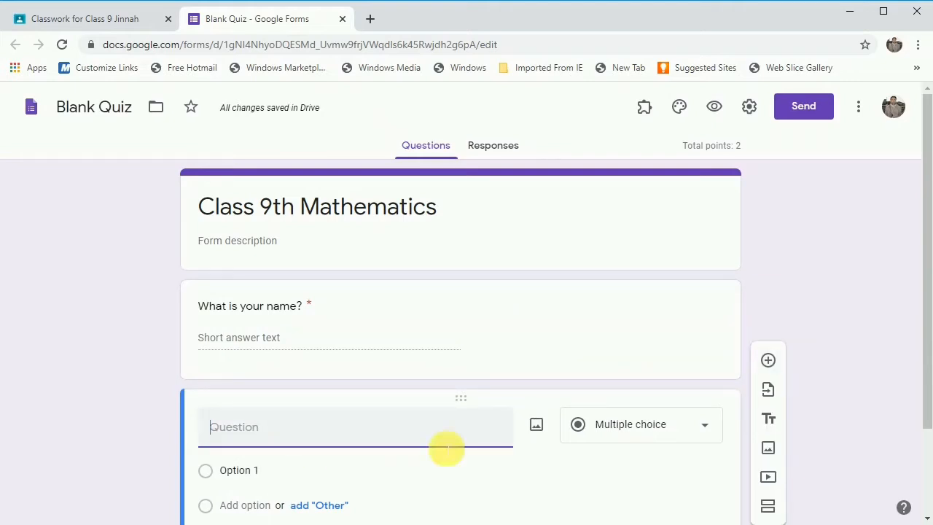
type("Class")
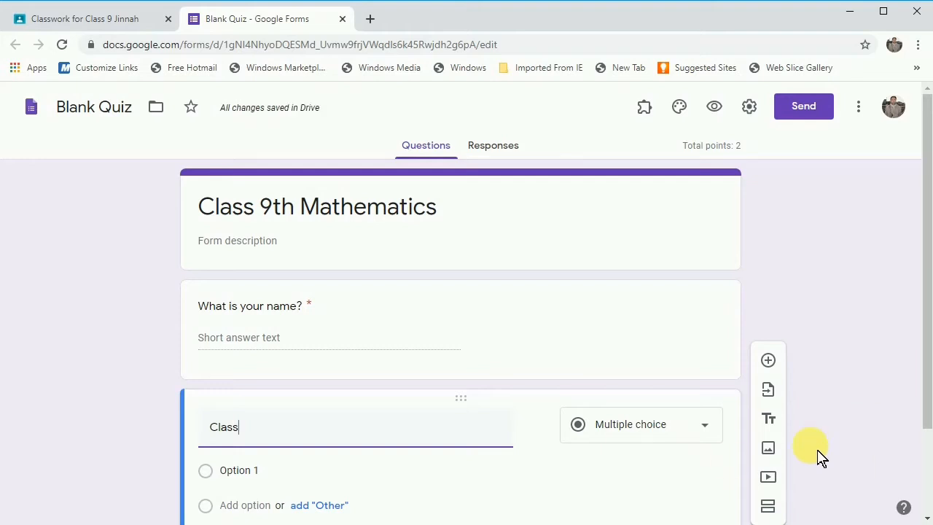
left_click(714, 430)
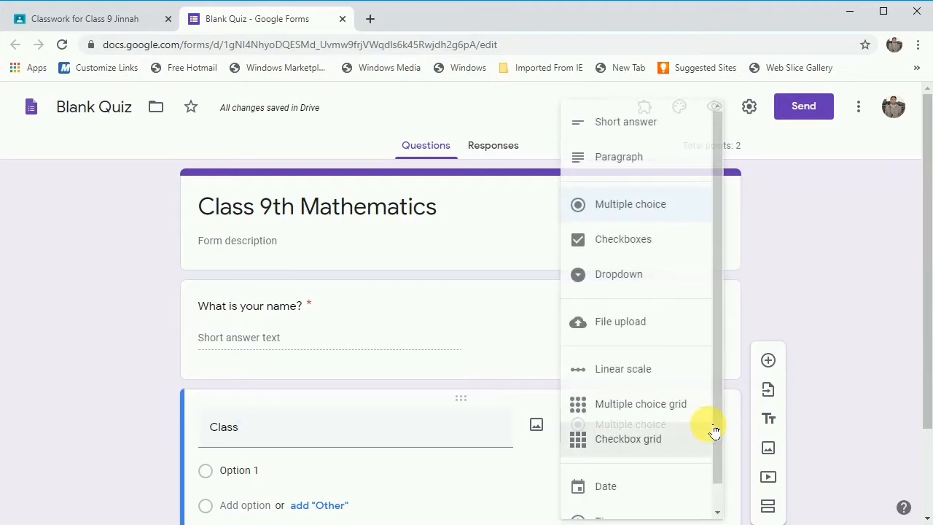
left_click(640, 122)
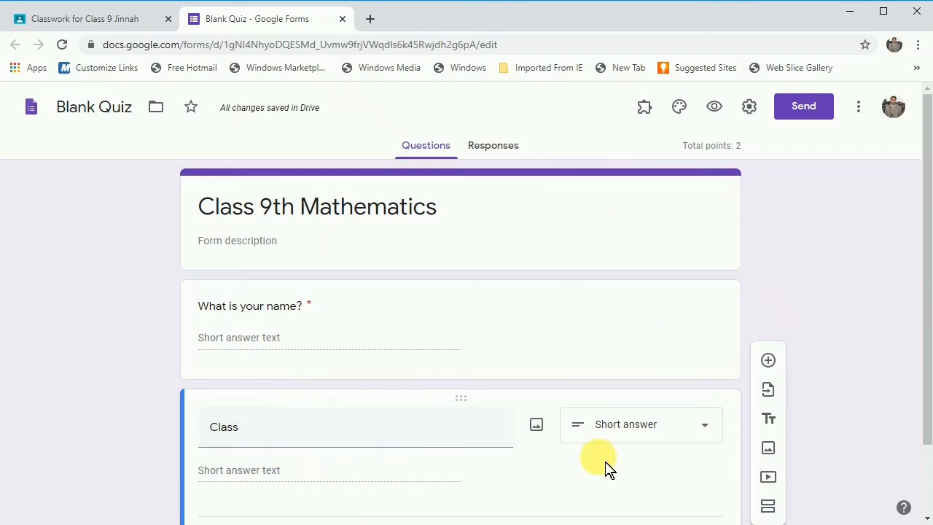
Step: Make the "Class" question required and set its answer key to 0 points
scroll(605, 469, "down", 1)
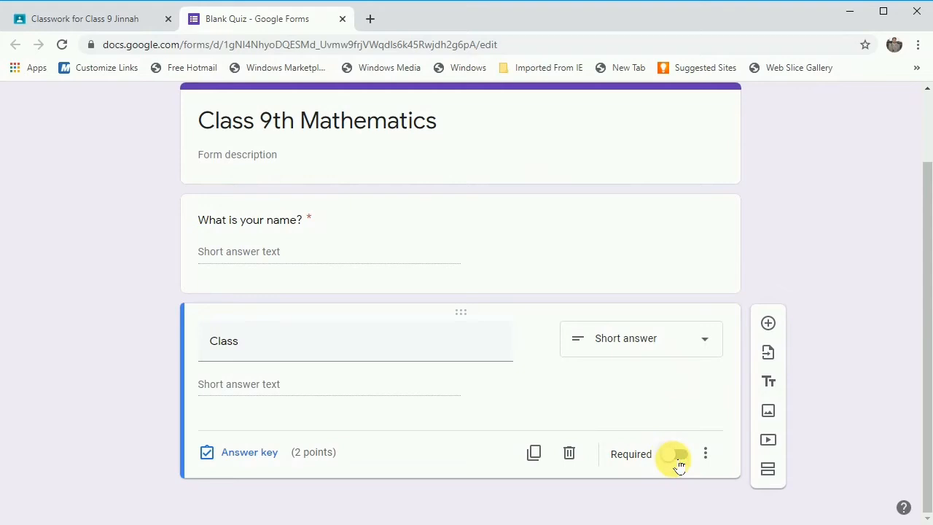
left_click(676, 456)
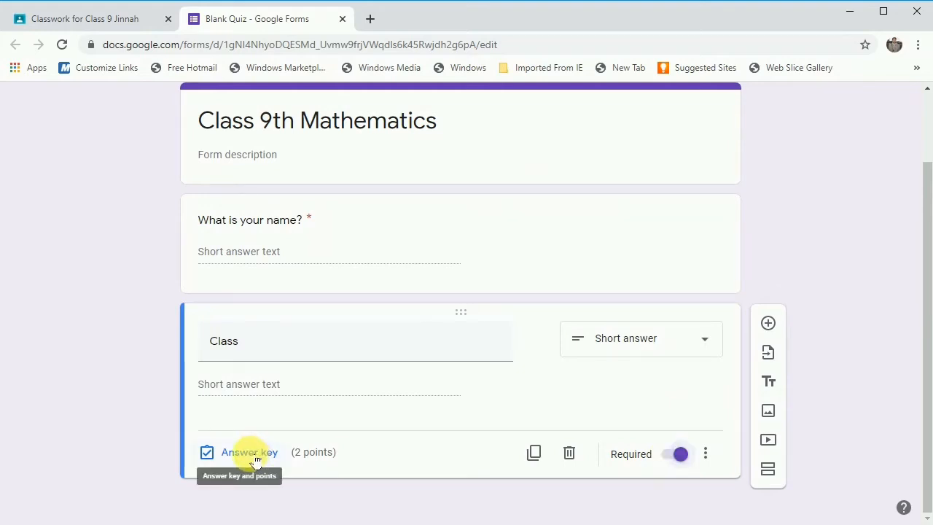
left_click(255, 458)
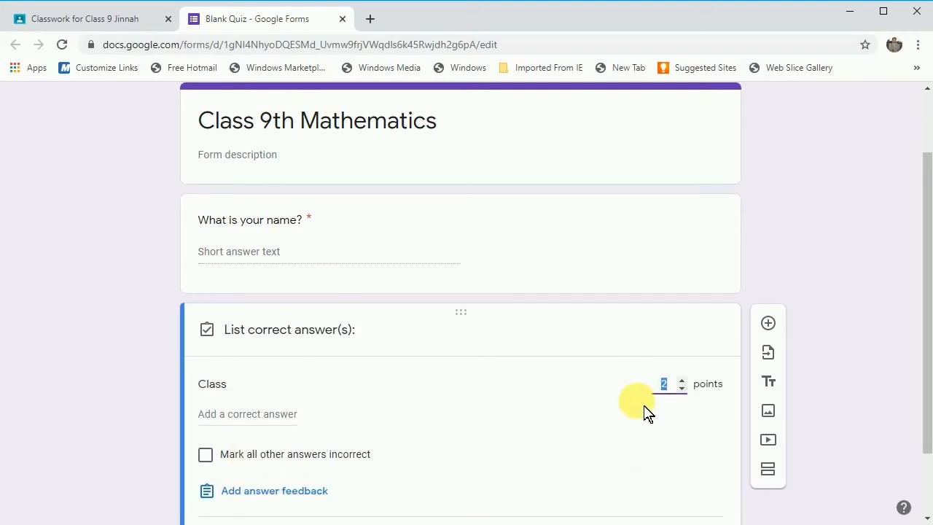
type("0")
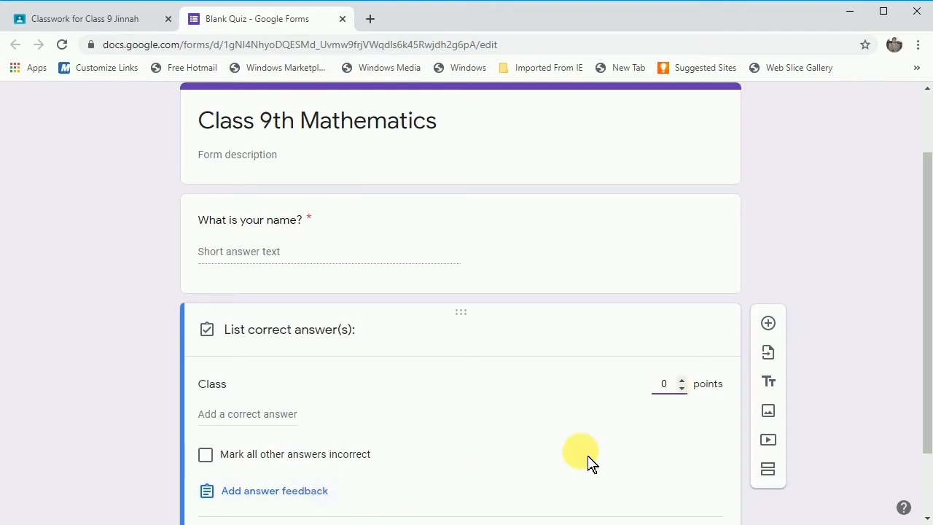
scroll(590, 462, "down", 2)
left_click(691, 453)
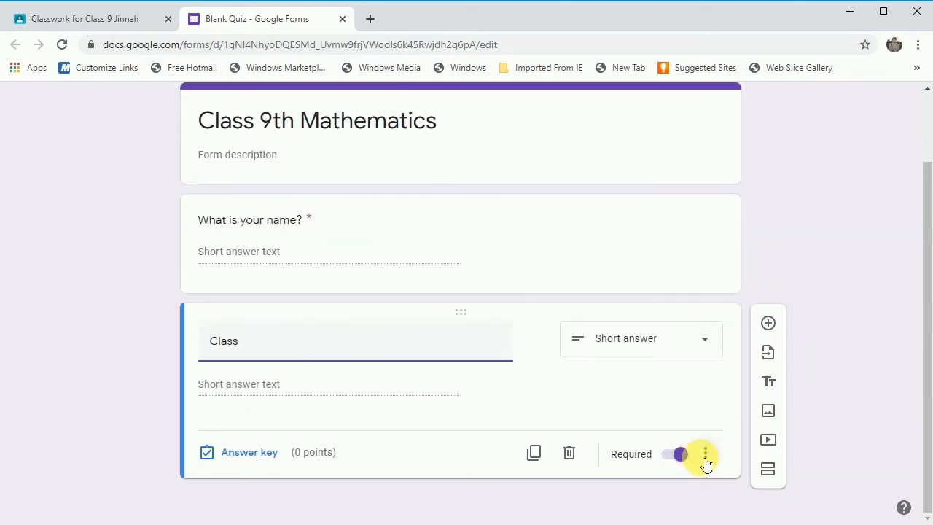
Step: Add a new section after the "Class" question and title it "Paper"
left_click(774, 470)
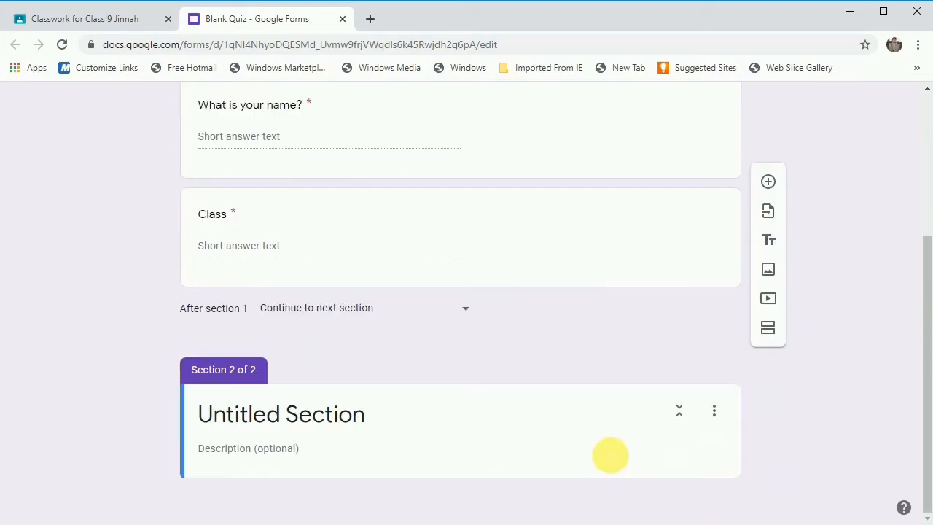
left_click(401, 421)
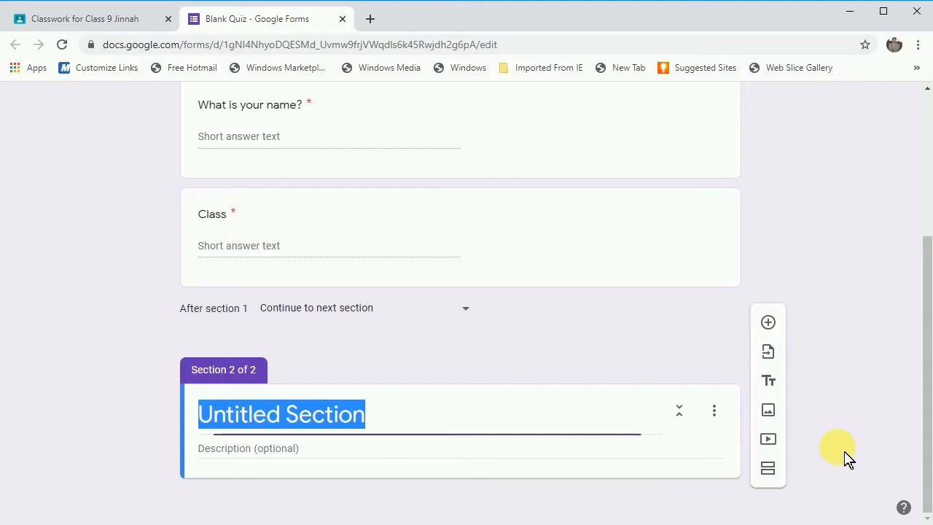
type("Paper")
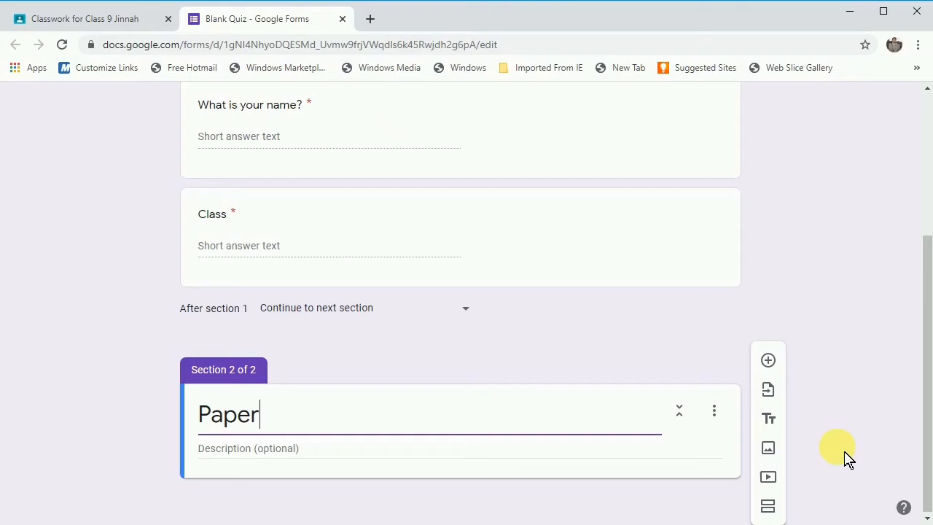
Step: Add a multiple-choice question "2+1=?" to the "Paper" section
left_click(771, 362)
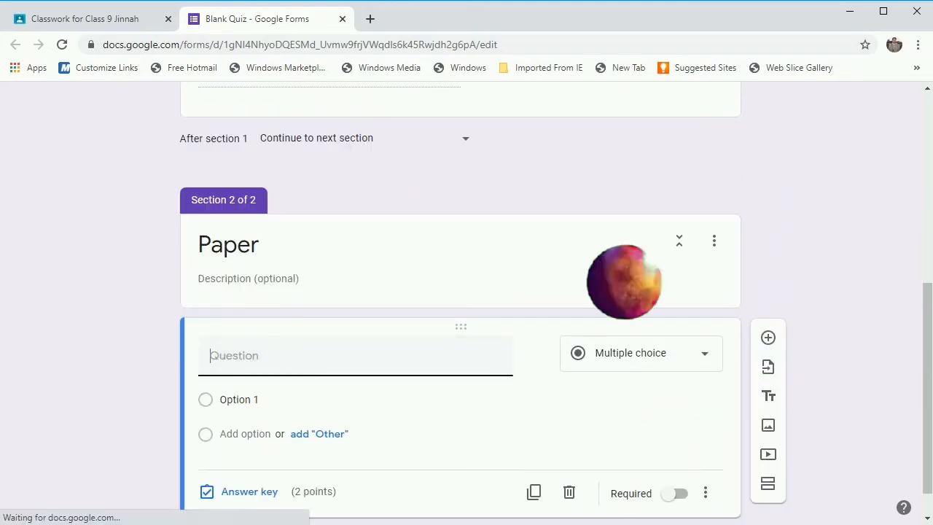
type("2")
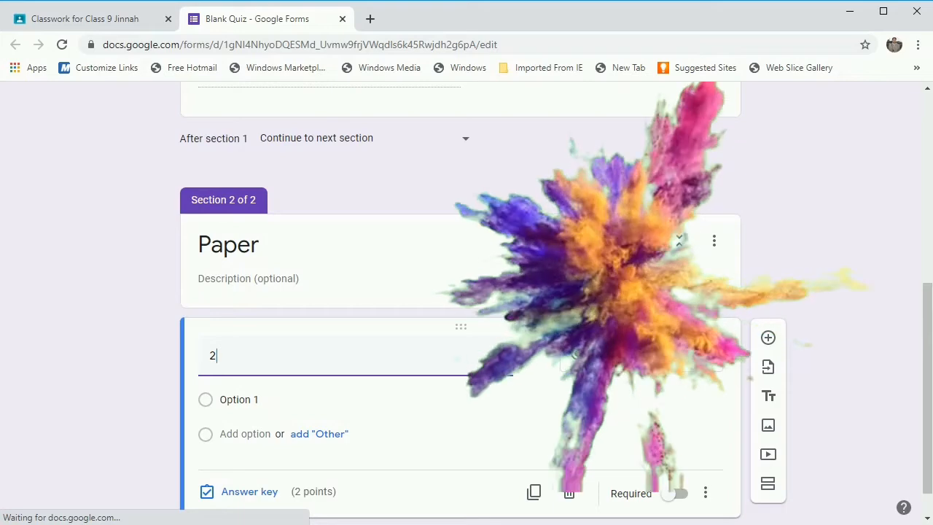
type("+")
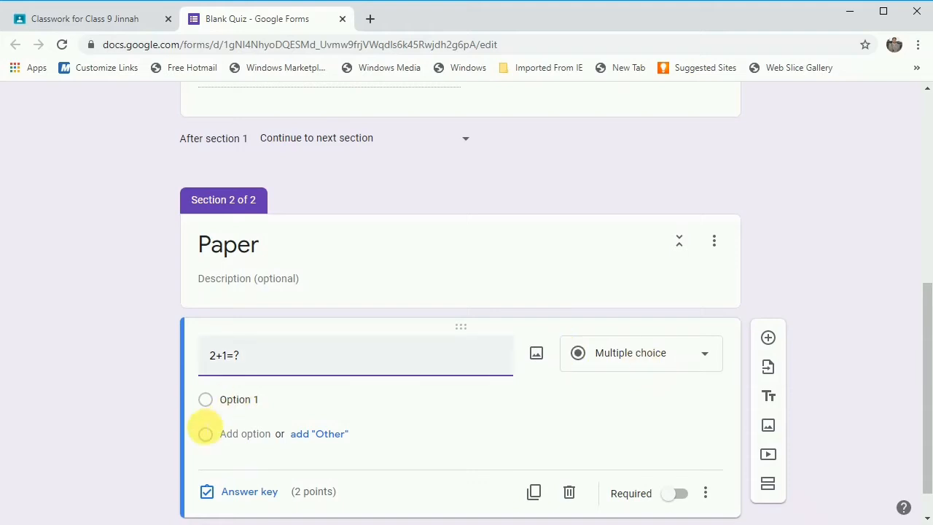
Step: Give the "2+1=?" question the answer options 1, 2, 3 and 4
left_click(212, 404)
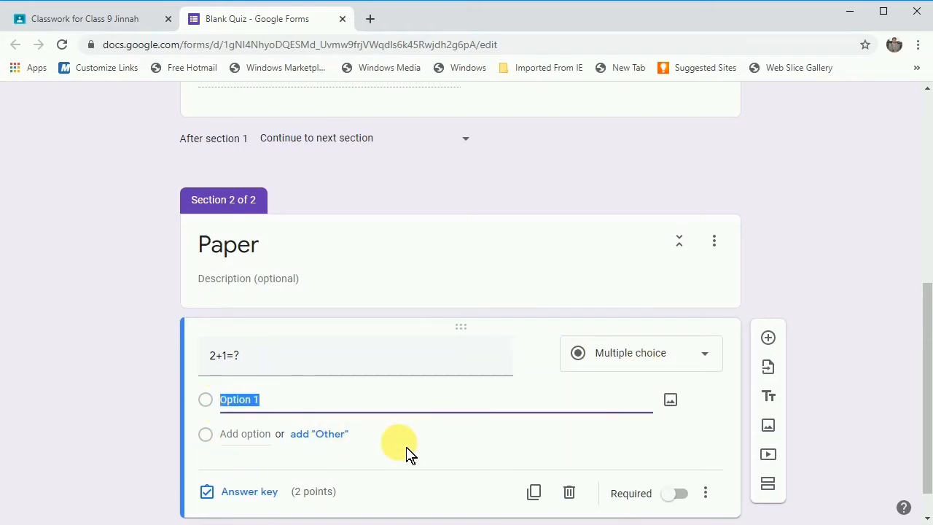
type("1")
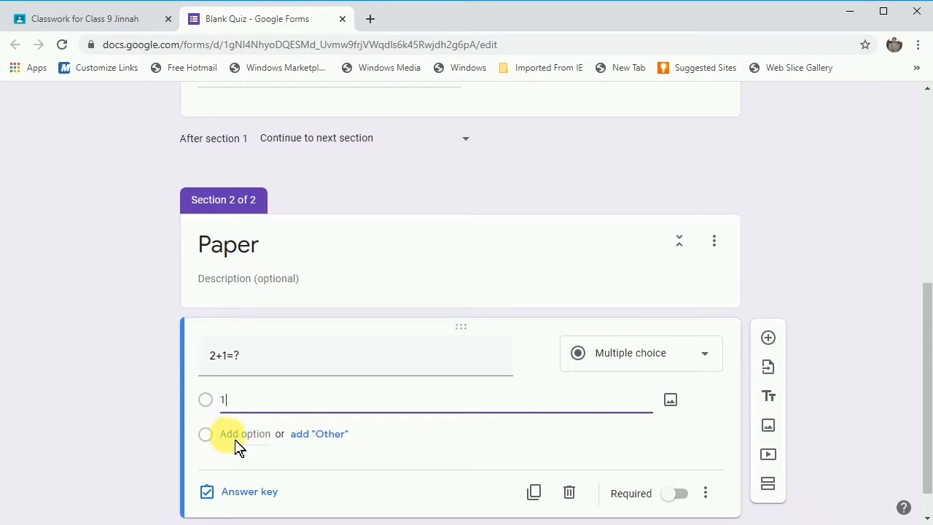
double_click(237, 440)
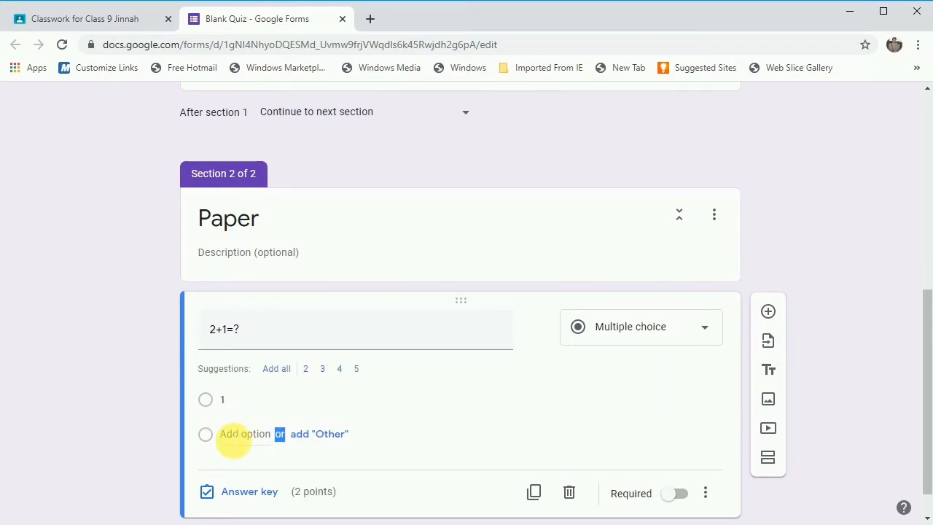
left_click(233, 435)
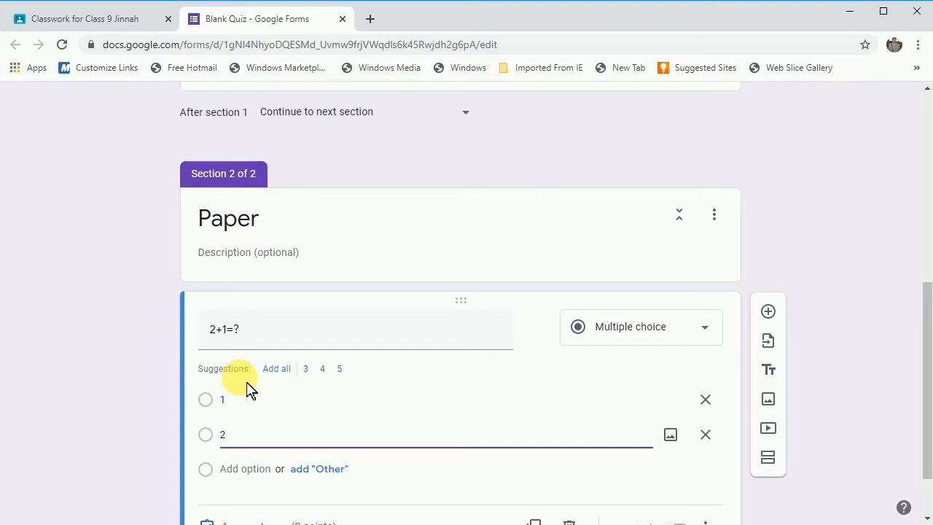
key("ctrl+plus")
key("ctrl+plus")
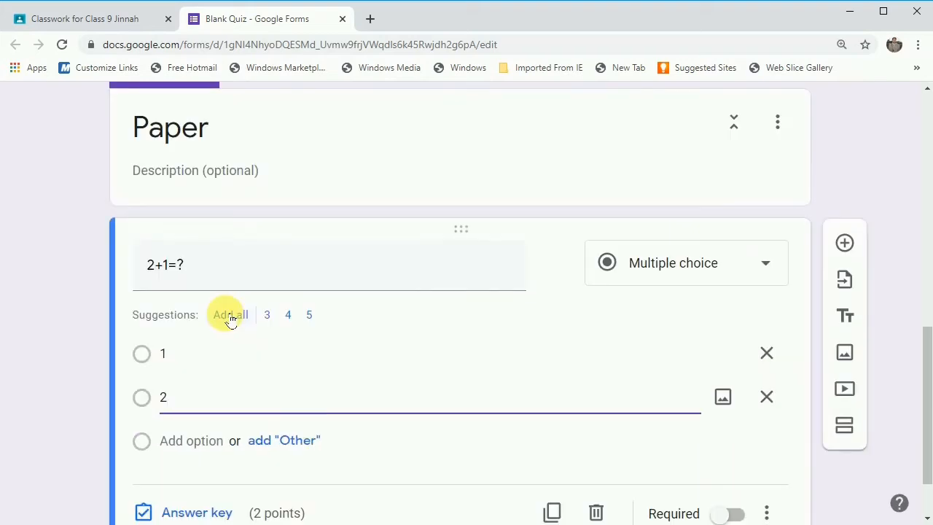
left_click(268, 316)
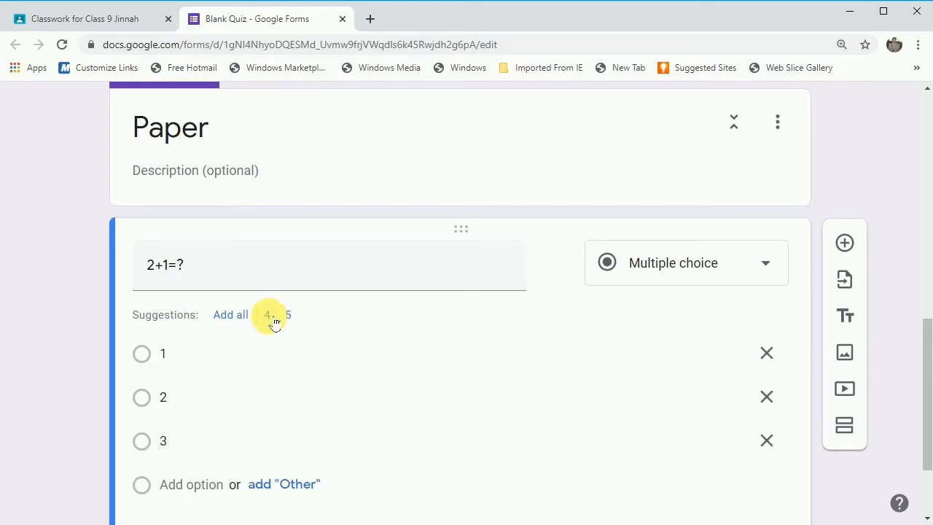
left_click(268, 315)
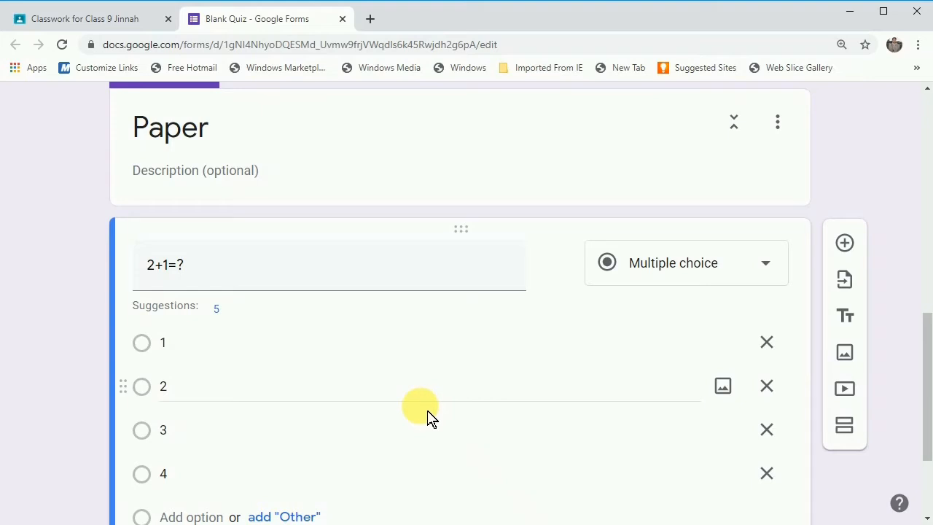
Step: Add a question "6-4=?" below the "2+1=?" question, with the Multiple choice type
scroll(429, 417, "down", 2)
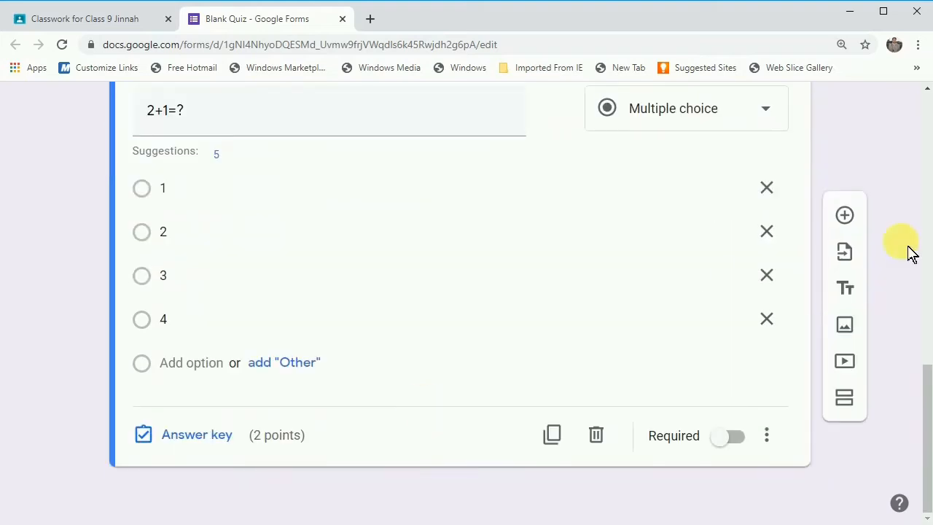
left_click(845, 215)
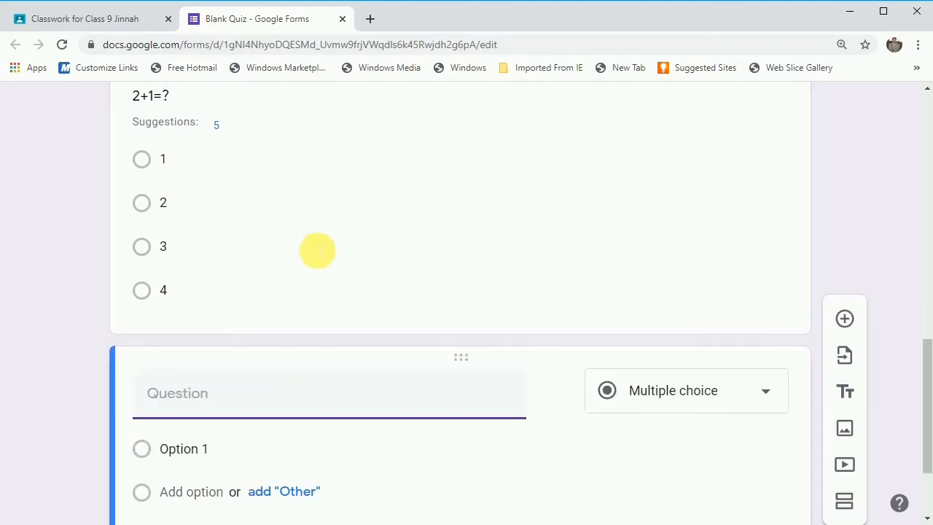
type("6-4=")
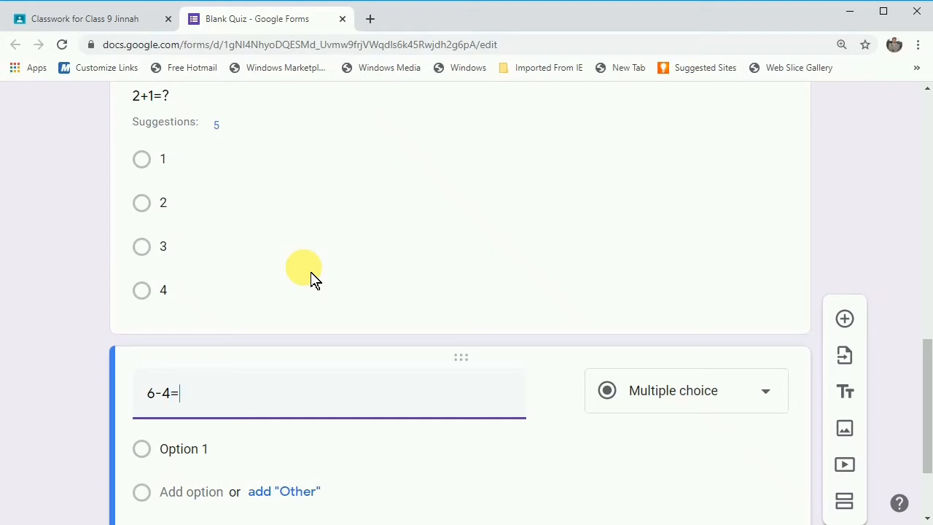
left_click(148, 458)
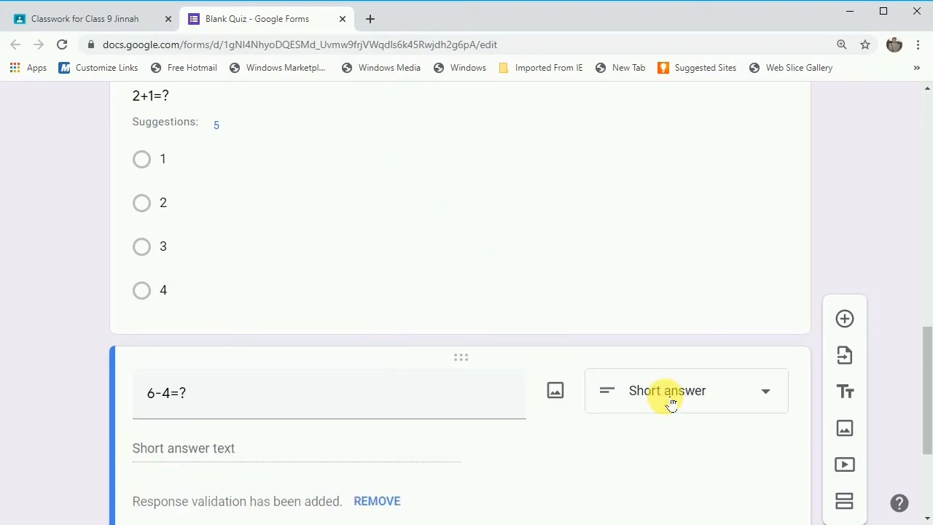
left_click(671, 399)
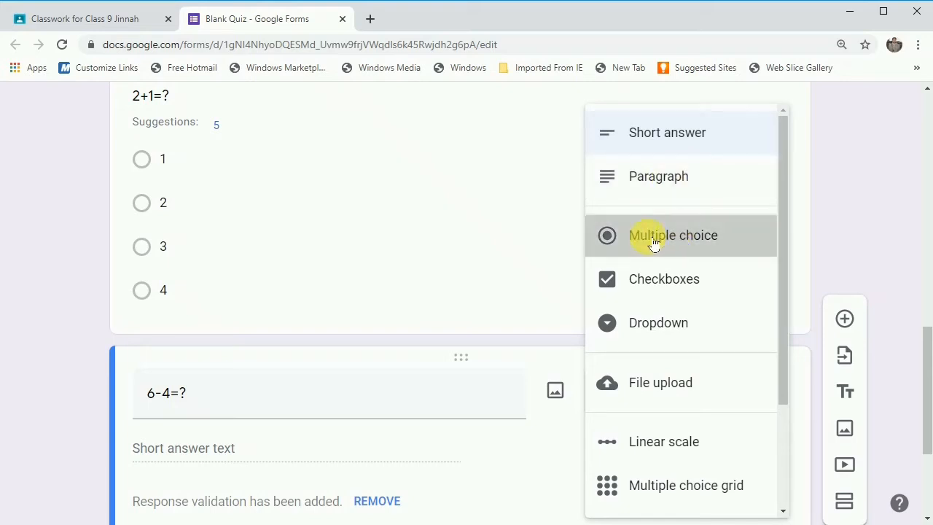
left_click(621, 241)
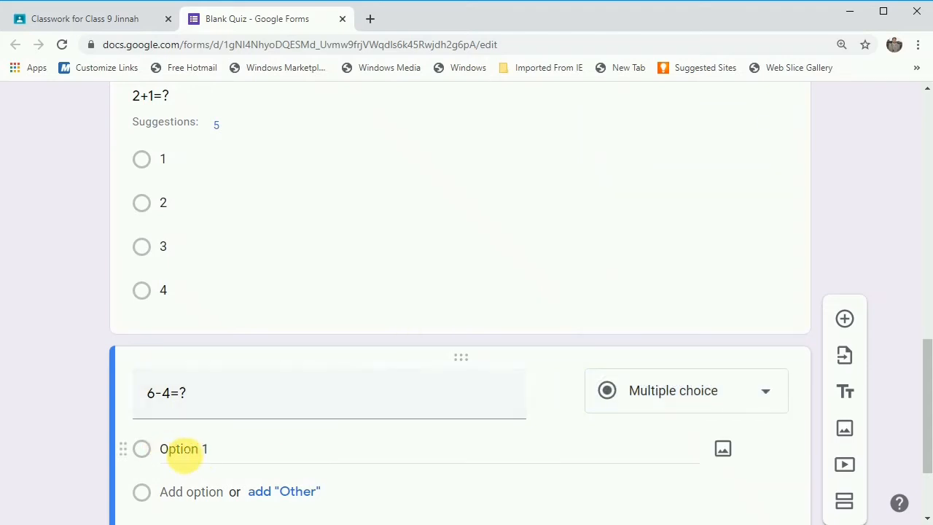
Step: Give the "6-4=?" question the answer options 1, 2, 3 and 5
left_click(184, 449)
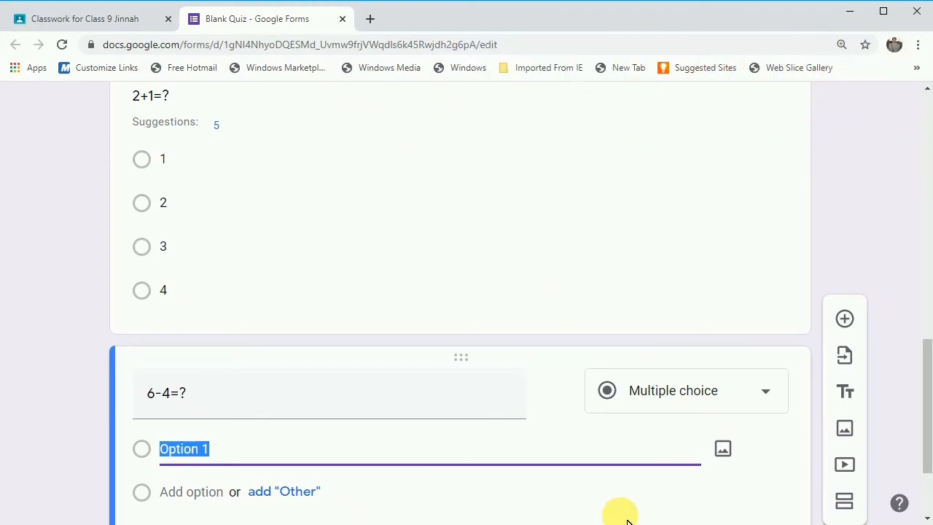
type("1")
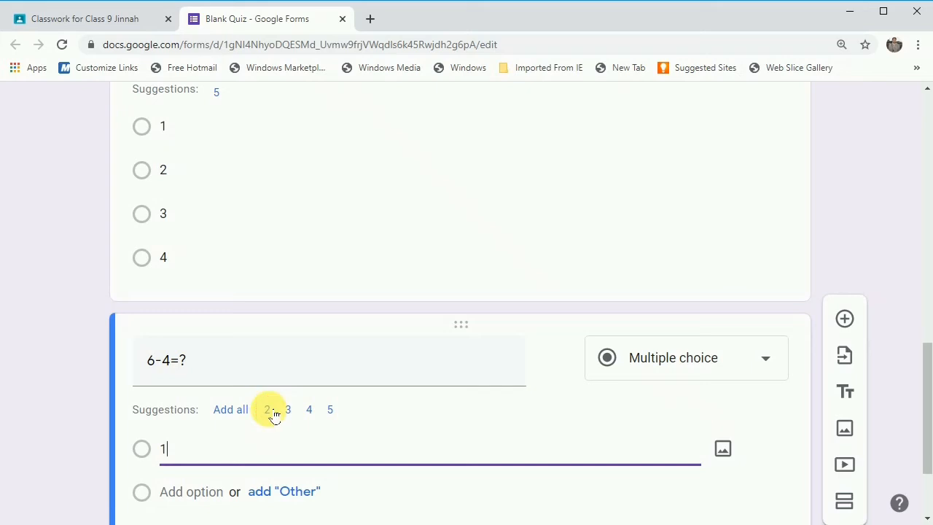
left_click(274, 413)
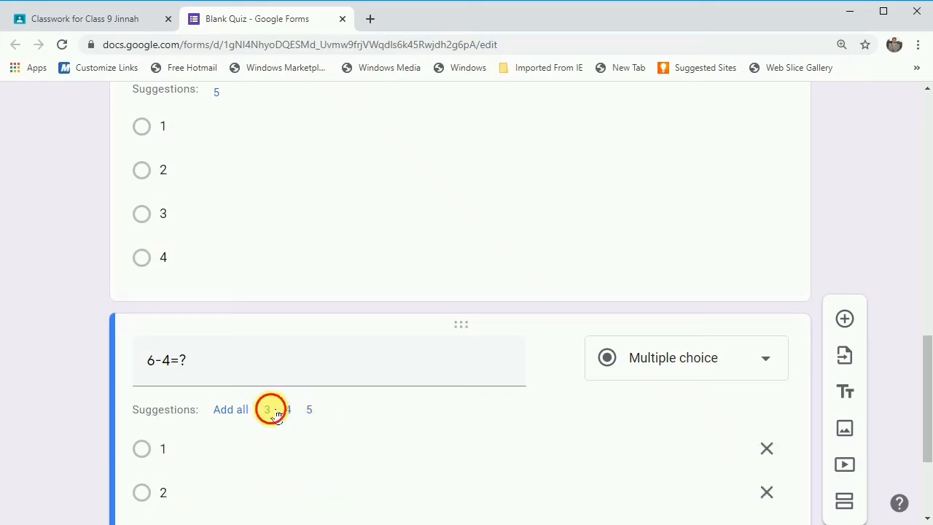
left_click(294, 412)
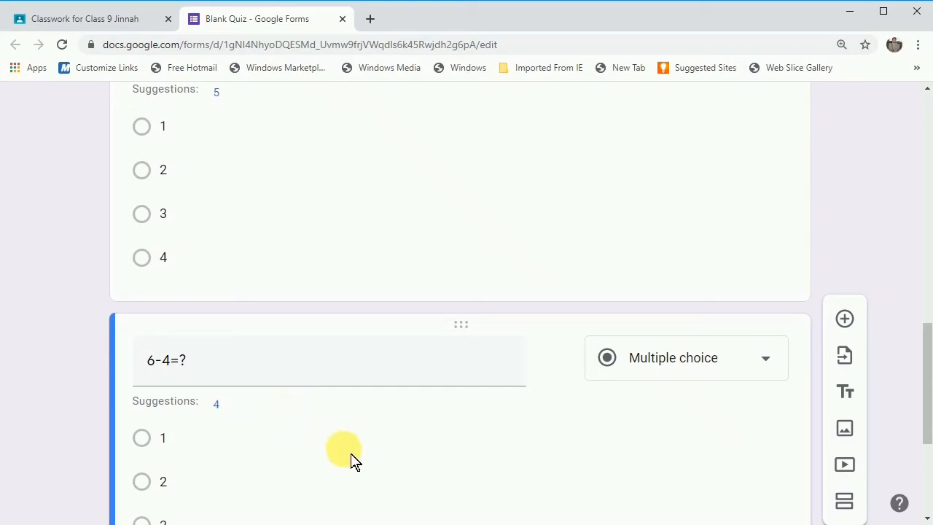
Step: Mark 3 as the correct answer in the answer key of the "2+1=?" question
scroll(347, 458, "down", 2)
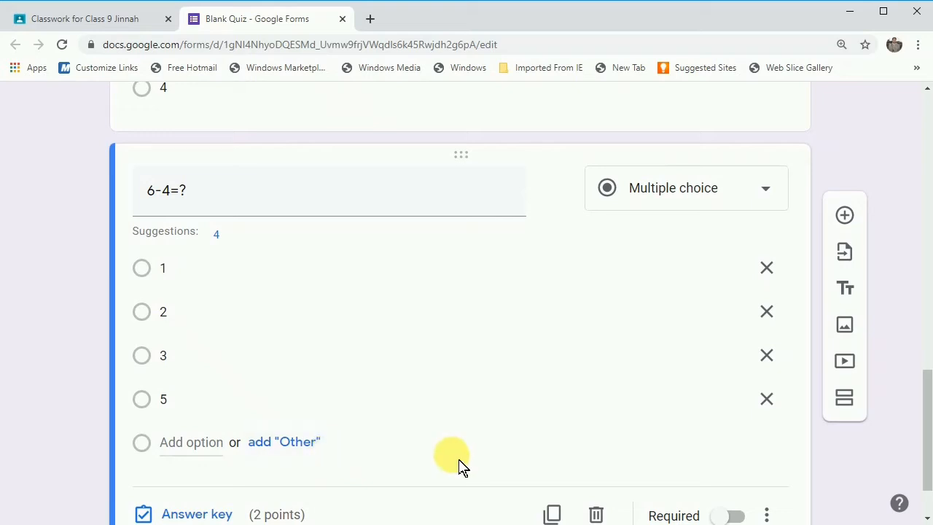
scroll(500, 443, "down", 1)
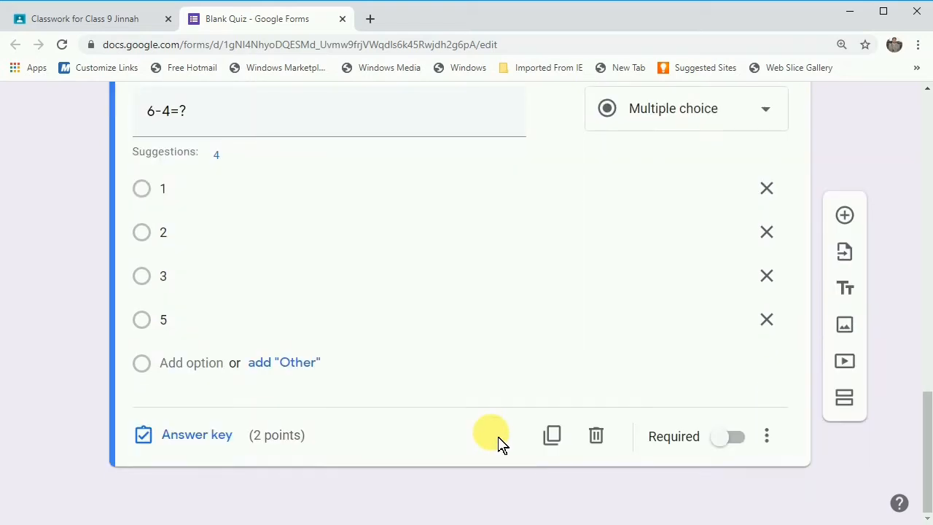
scroll(500, 443, "up", 2)
scroll(500, 443, "up", 4)
scroll(498, 443, "down", 4)
scroll(357, 356, "up", 2)
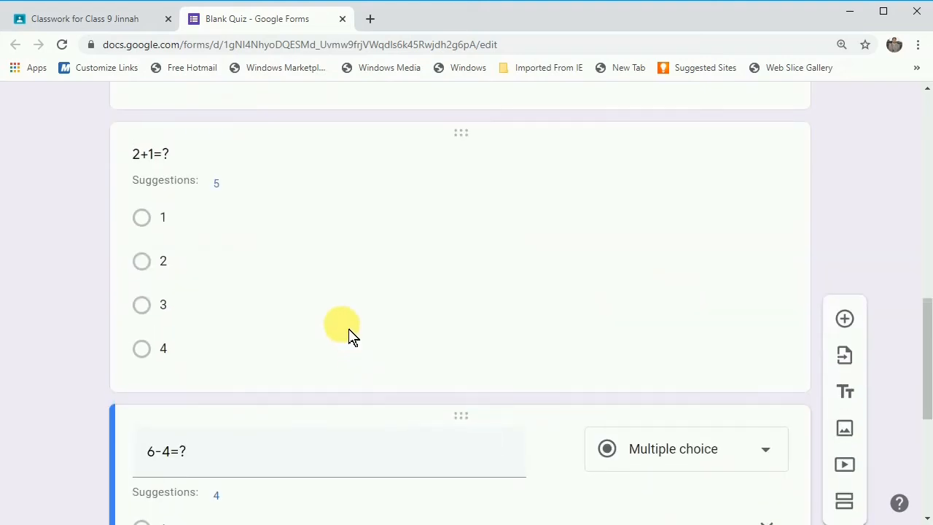
left_click(331, 305)
left_click(200, 461)
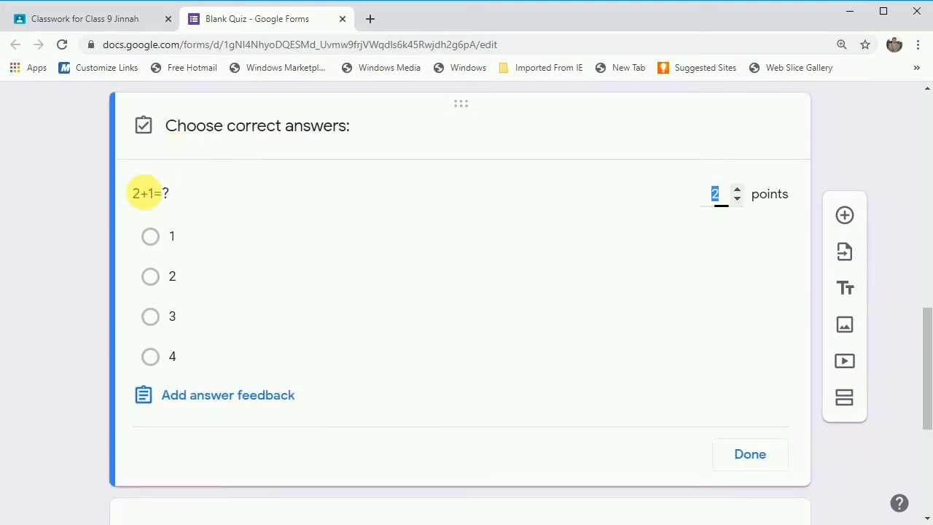
left_click(160, 322)
left_click(152, 321)
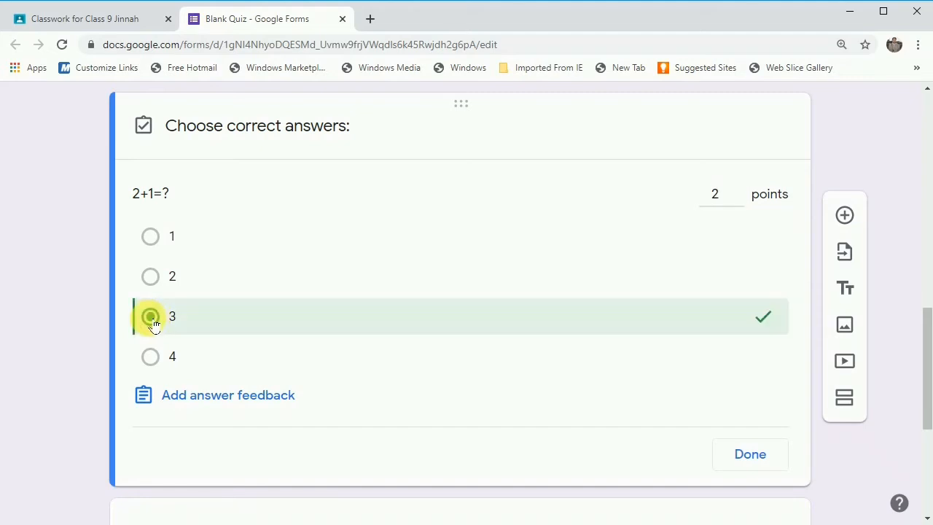
left_click(750, 453)
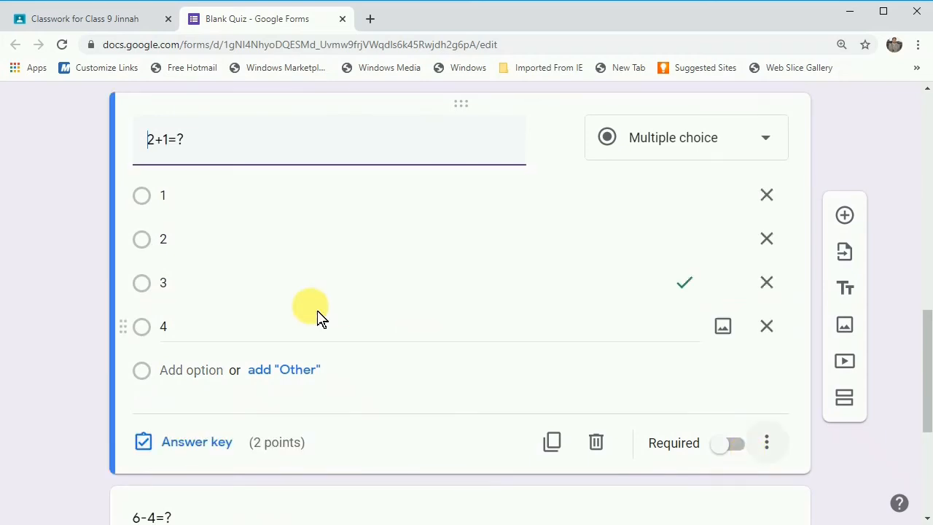
Step: Mark 2 as the correct answer in the answer key of the "6-4=?" question
scroll(422, 399, "down", 4)
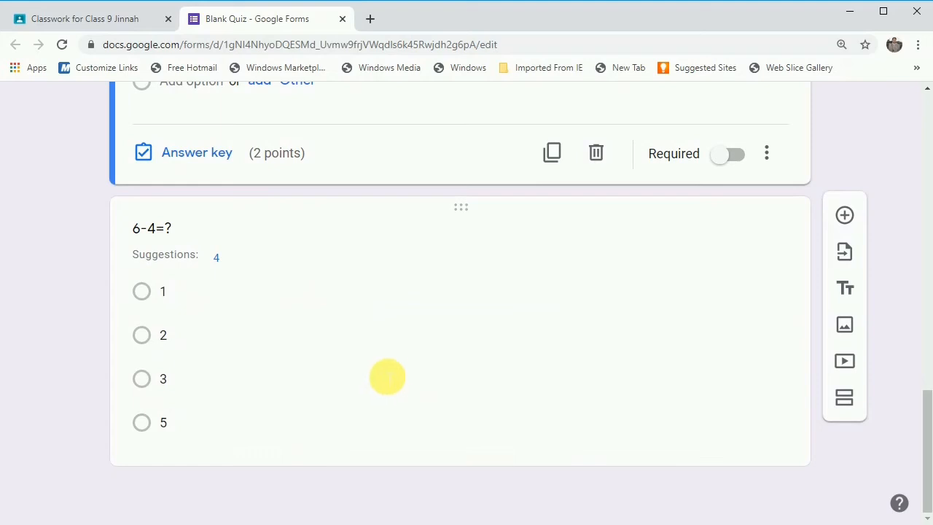
left_click(397, 373)
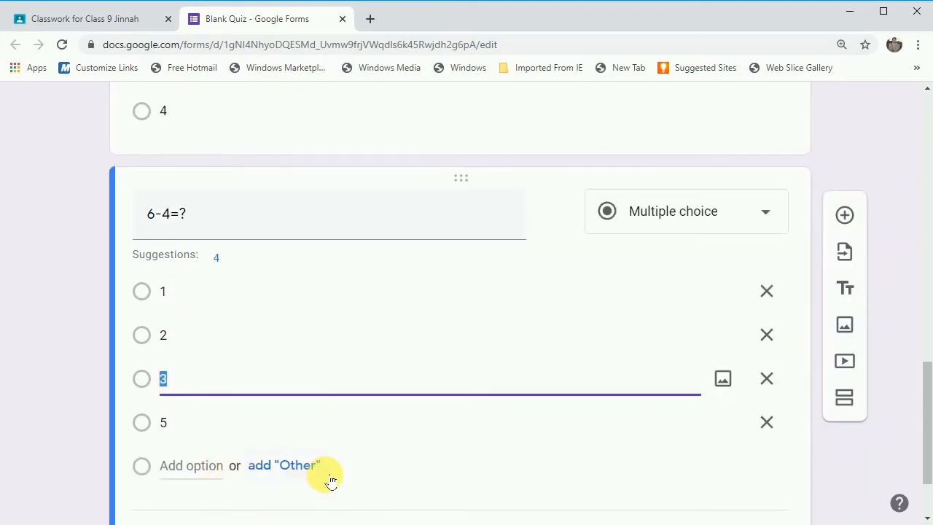
scroll(323, 475, "down", 2)
left_click(199, 435)
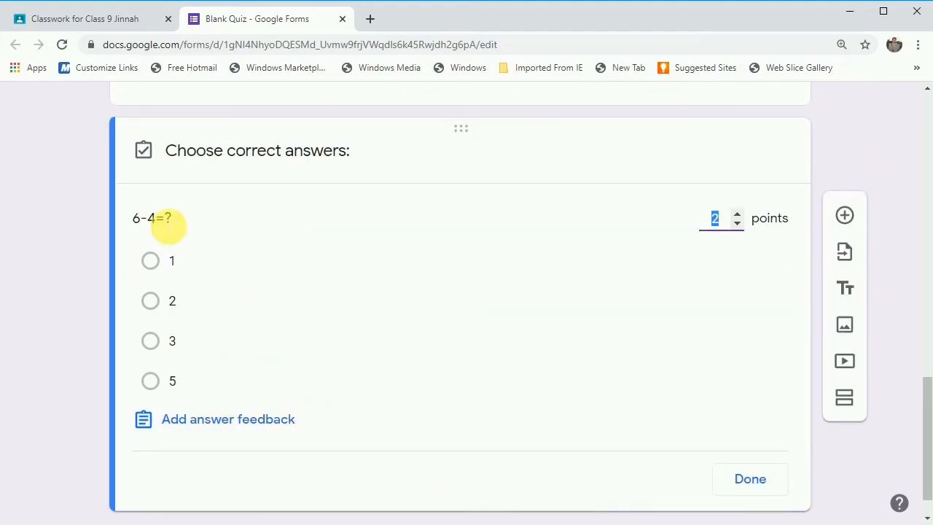
left_click(151, 304)
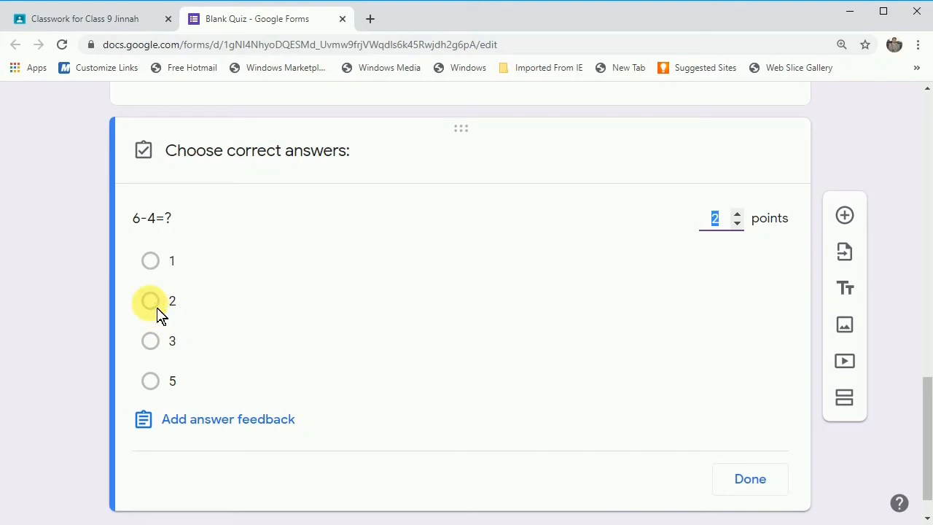
left_click(757, 487)
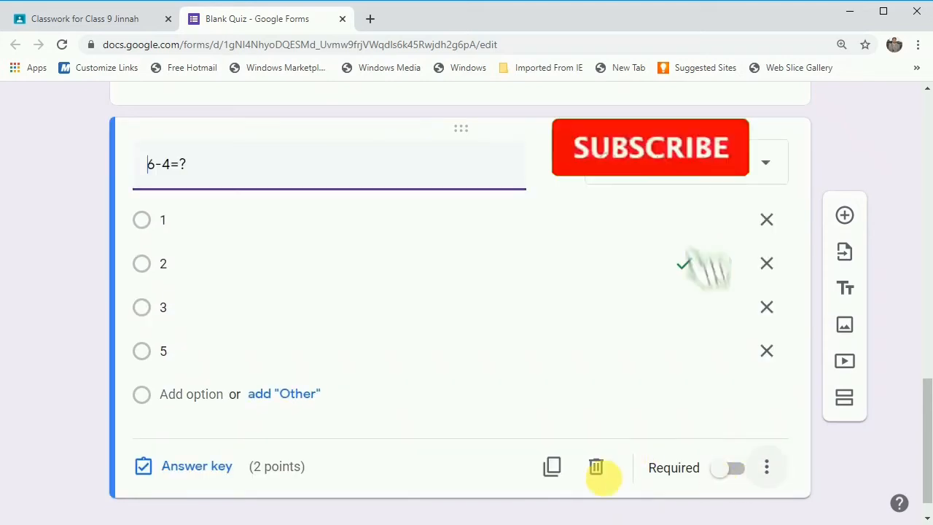
Step: Add a short-answer question "Name the name of the shape?" below the "6-4=?" question
scroll(573, 398, "up", 9)
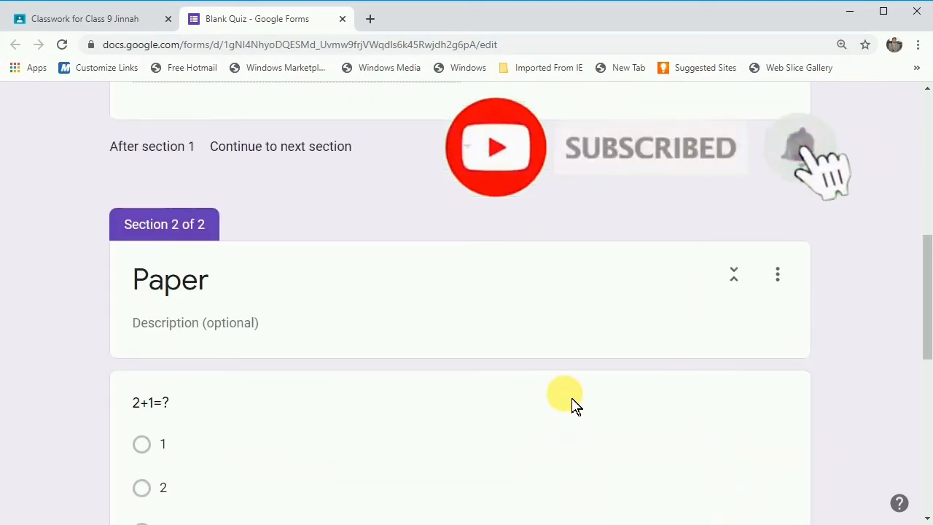
scroll(573, 399, "down", 9)
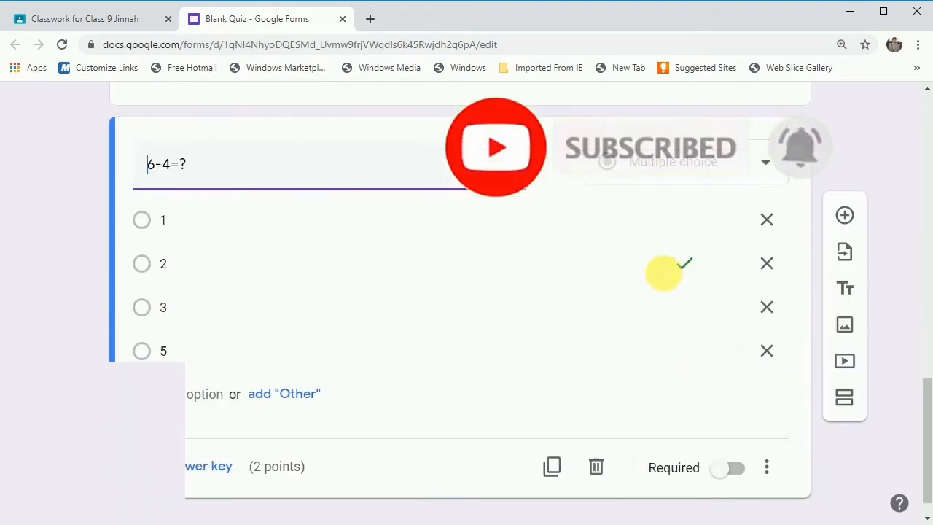
scroll(612, 335, "down", 1)
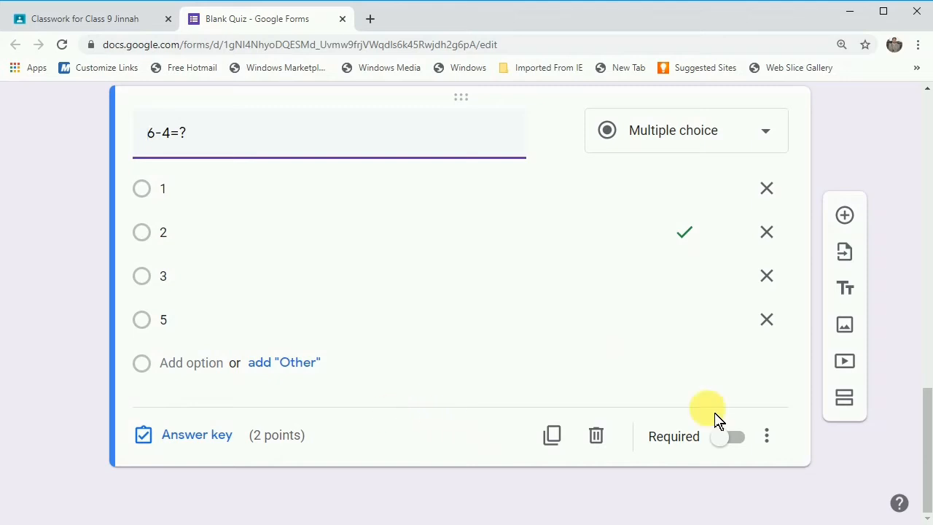
left_click(848, 215)
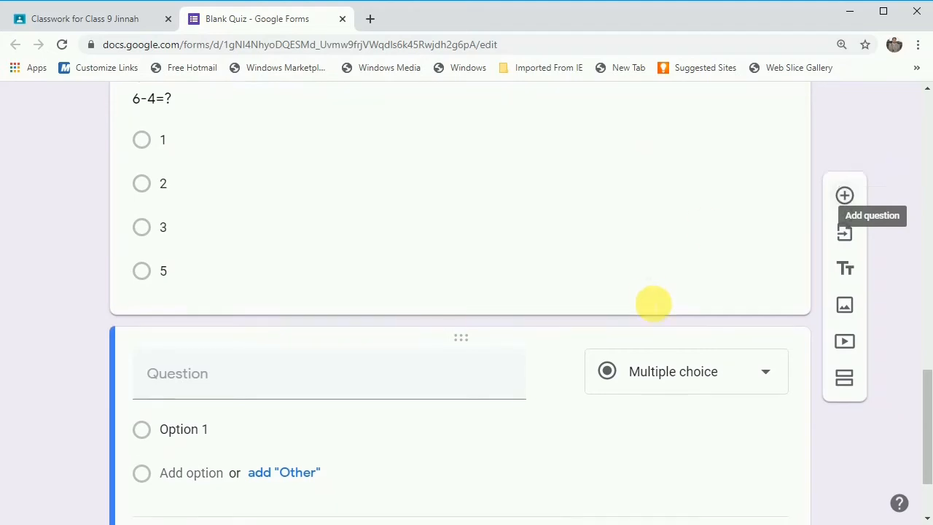
left_click(243, 270)
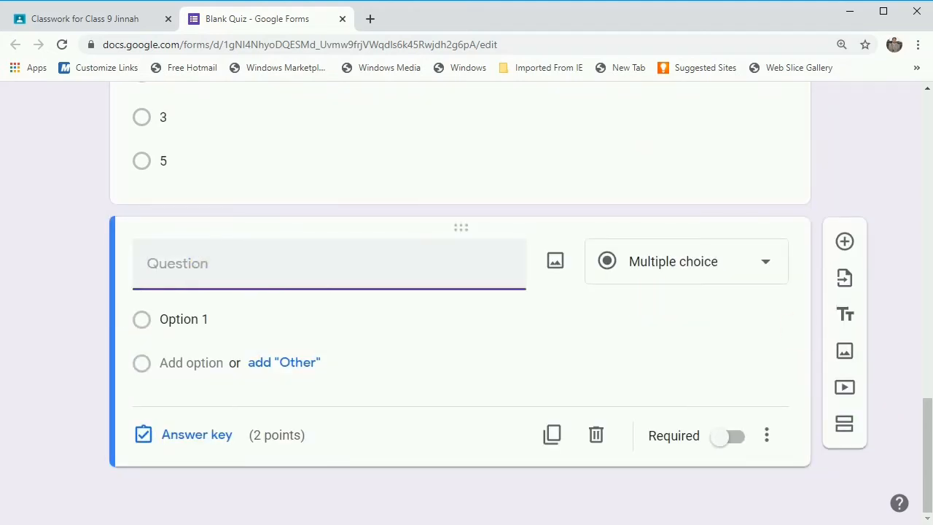
type("N")
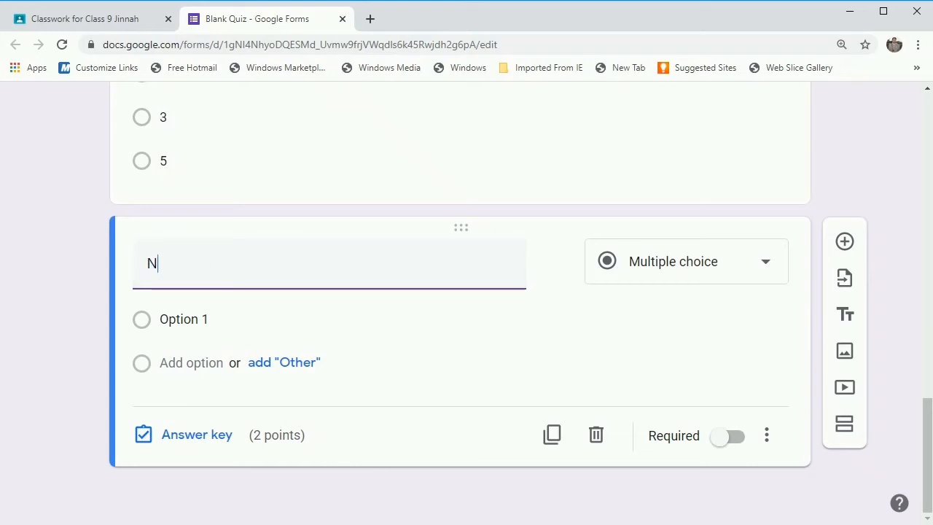
type("ame the name of the s")
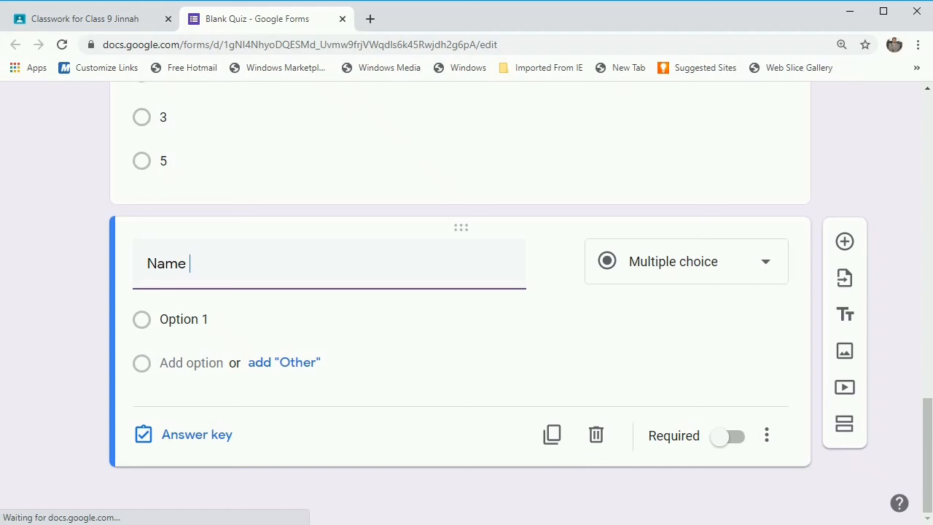
type("hape")
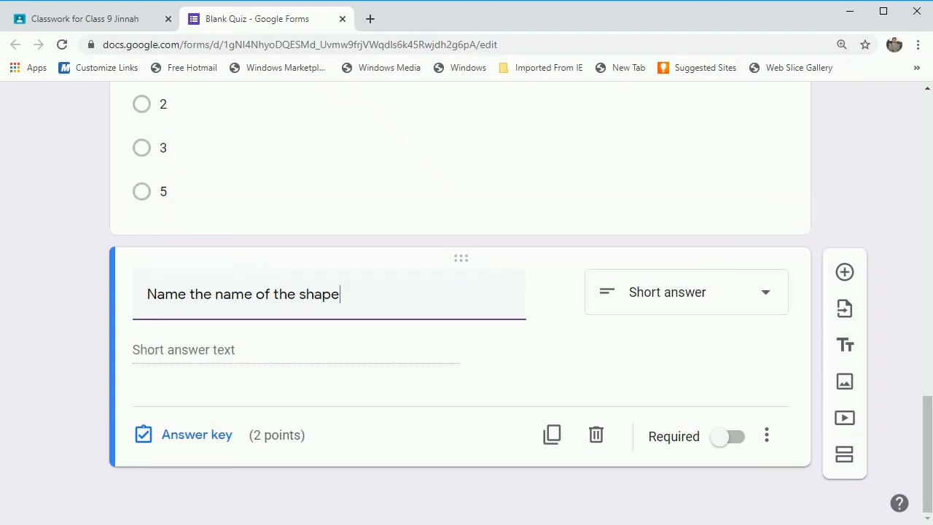
type("?")
left_click(845, 419)
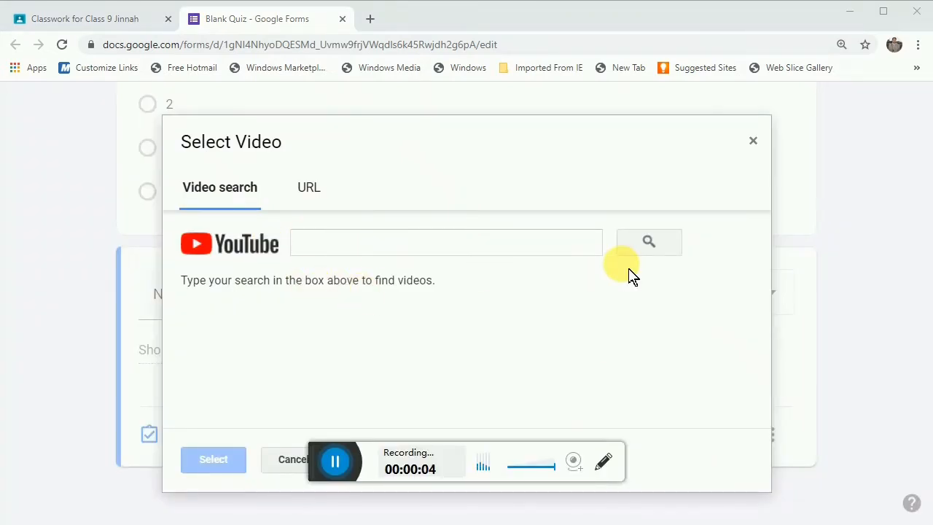
left_click(396, 246)
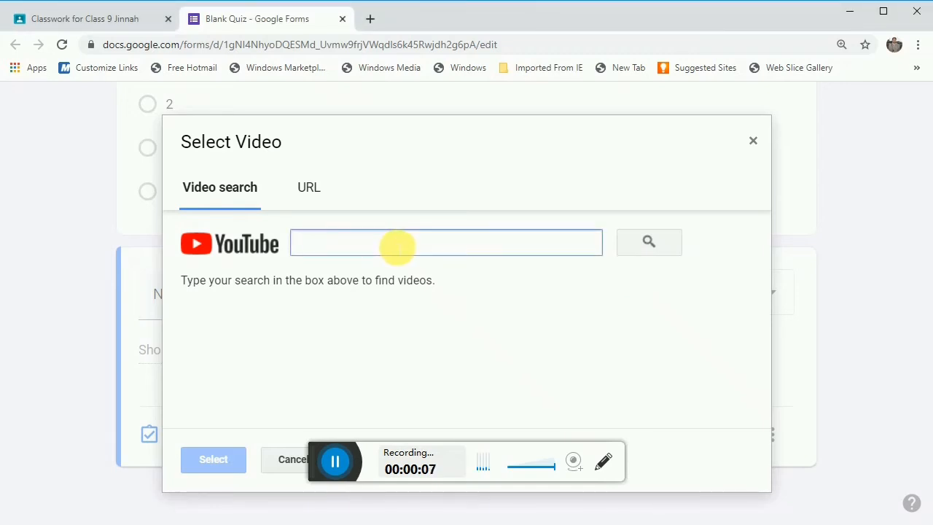
left_click(312, 190)
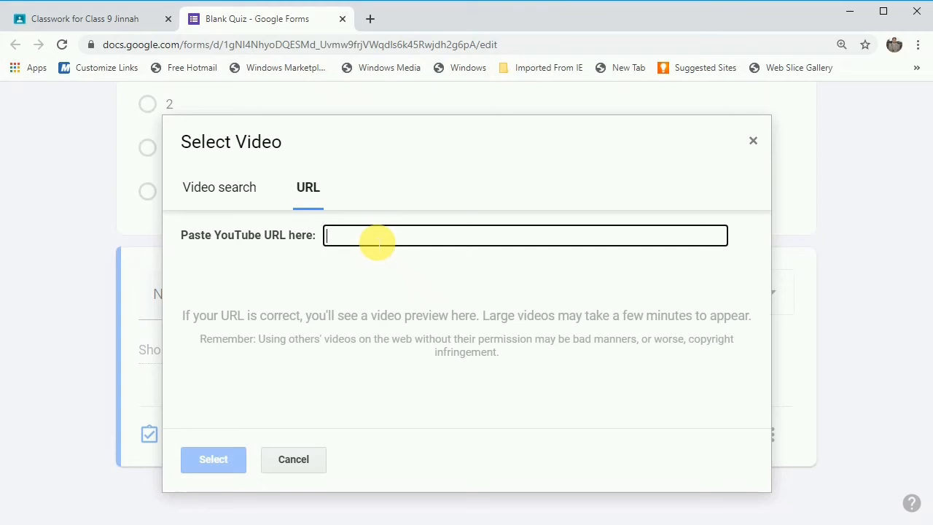
left_click(755, 141)
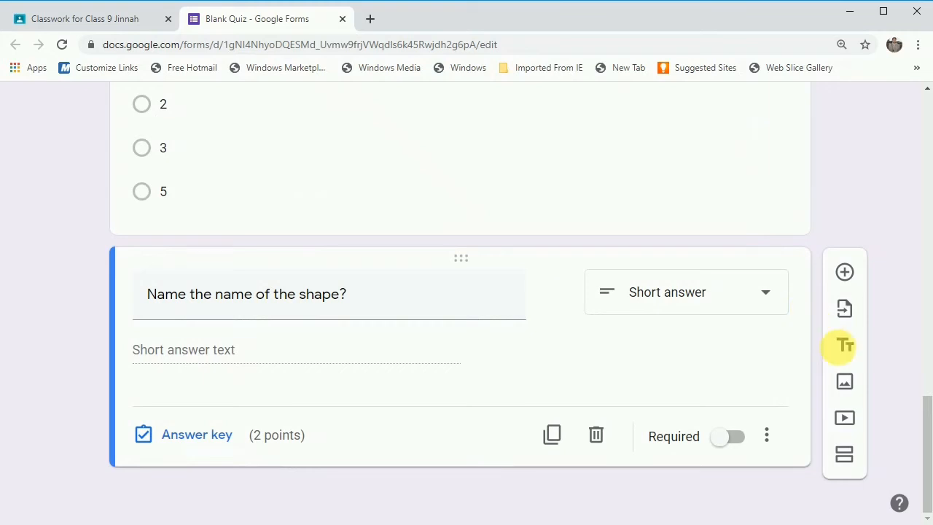
Step: Insert the image "Plant parts without names (2)" from the Desktop below the shape question, titled "Parts of Plant"
left_click(854, 392)
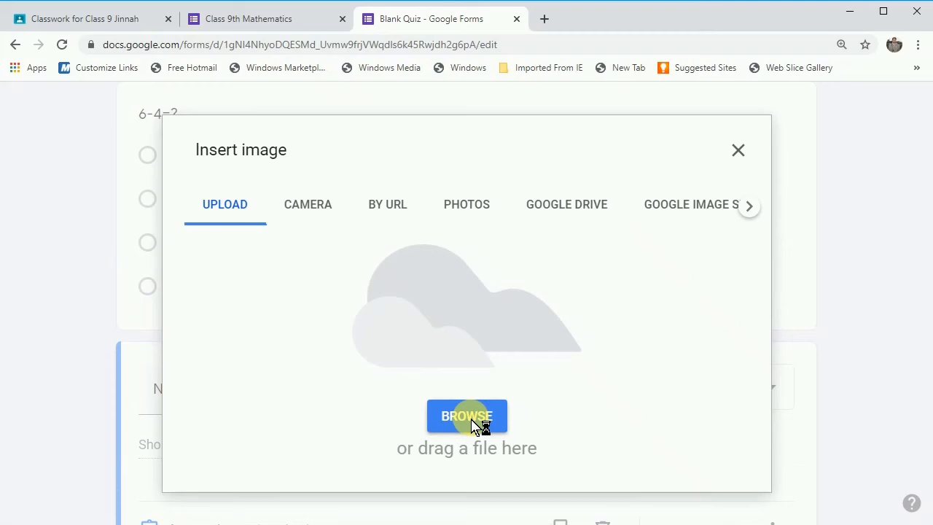
left_click(477, 421)
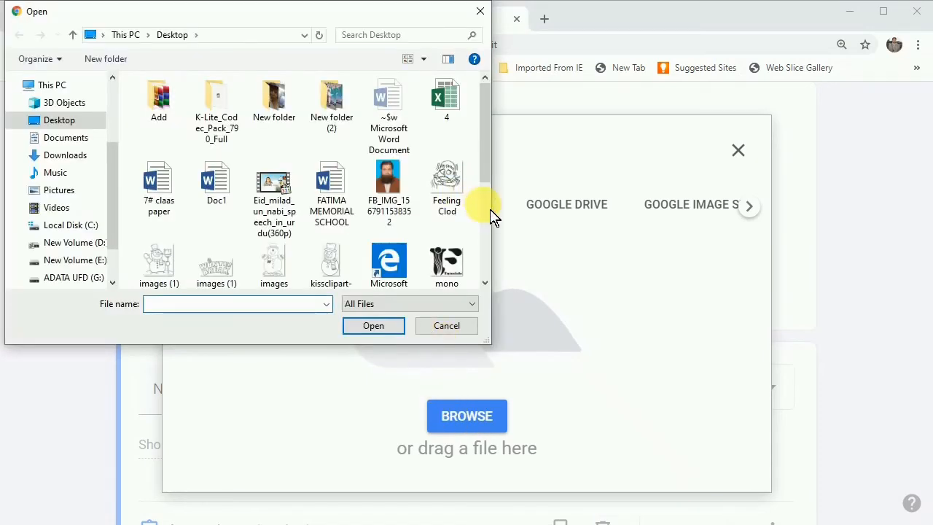
scroll(292, 218, "down", 2)
left_click(214, 182)
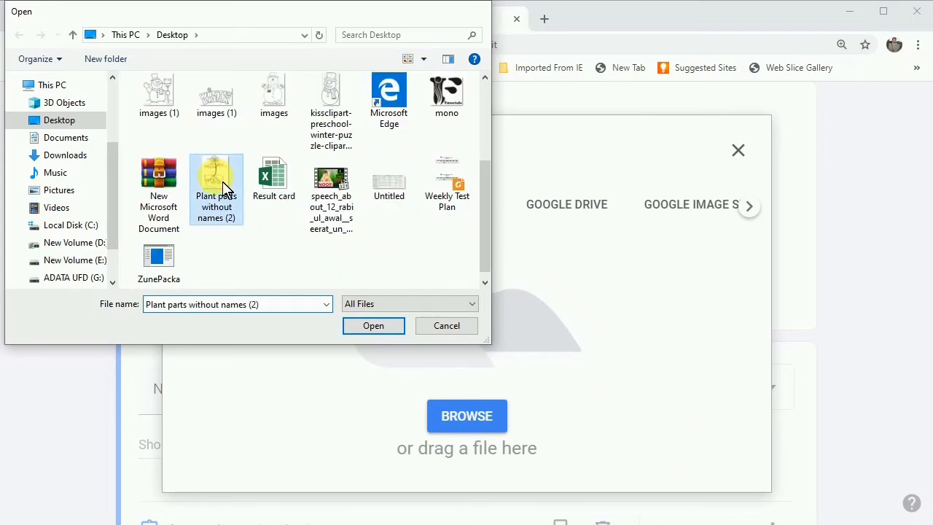
double_click(224, 188)
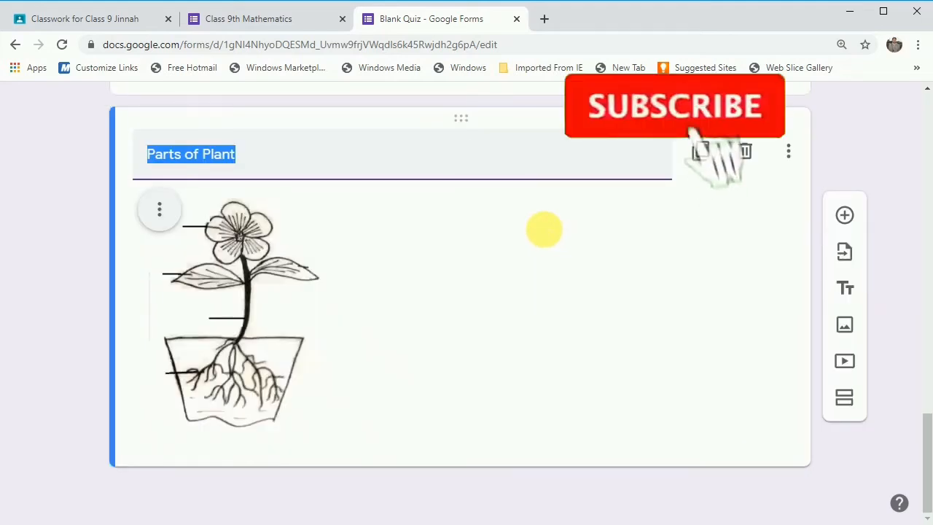
scroll(552, 243, "up", 5)
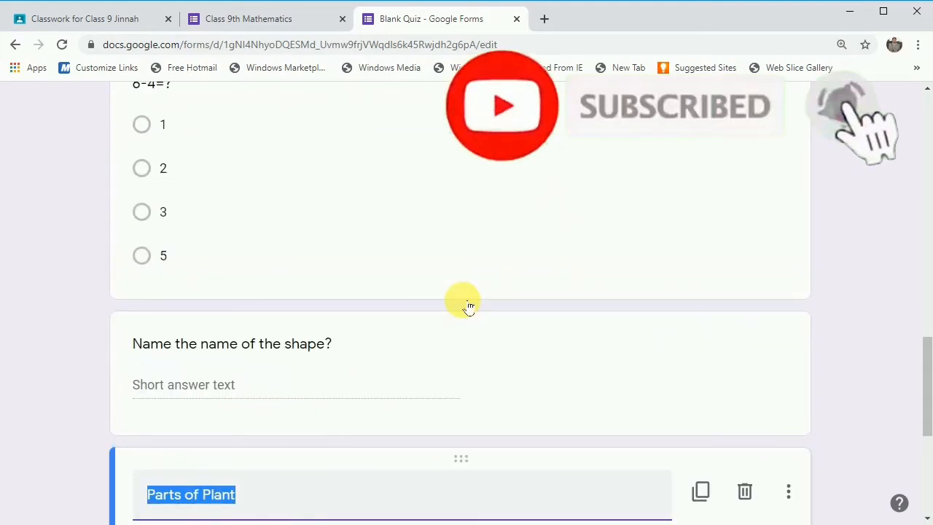
scroll(462, 298, "down", 5)
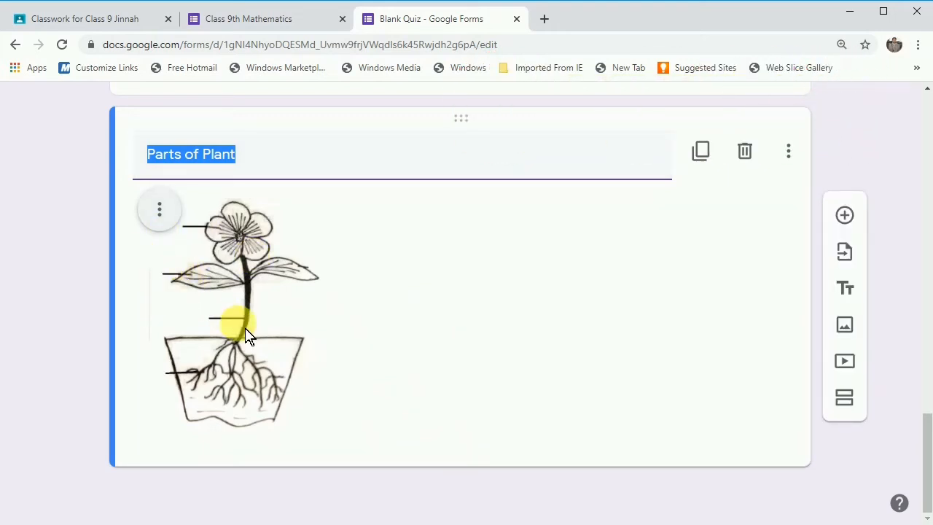
scroll(419, 357, "up", 2)
scroll(420, 358, "up", 8)
scroll(417, 348, "down", 7)
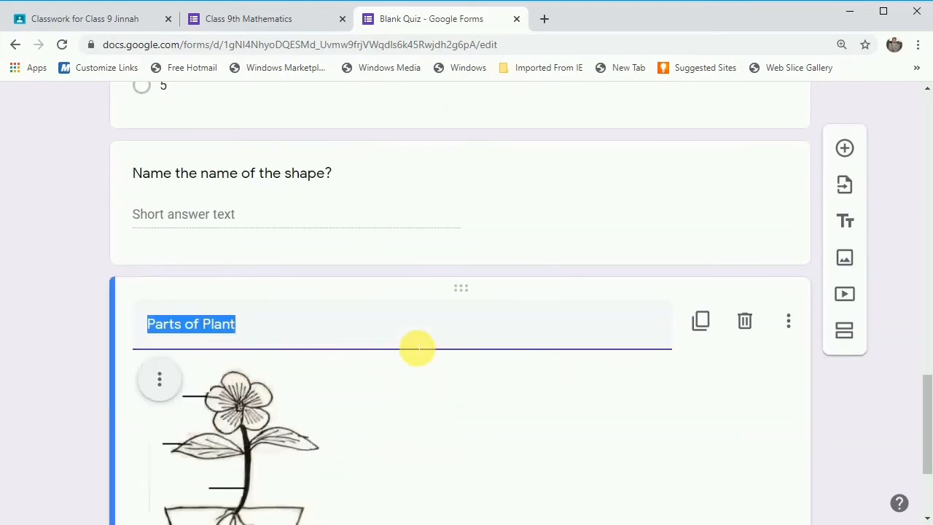
Step: List Flower, Leaf, Stem and Roots as correct answers in the answer key of the "Name the name of the shape?" question
left_click(352, 201)
left_click(350, 181)
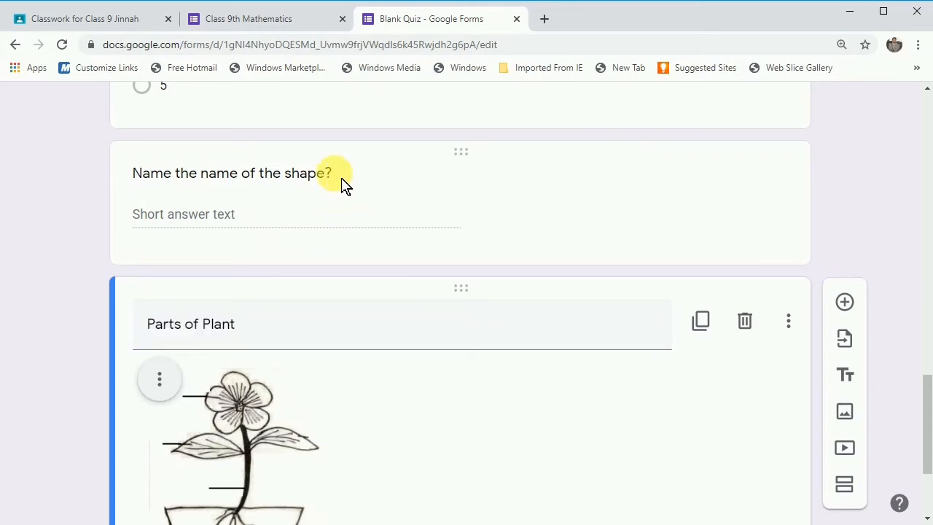
left_click(341, 173)
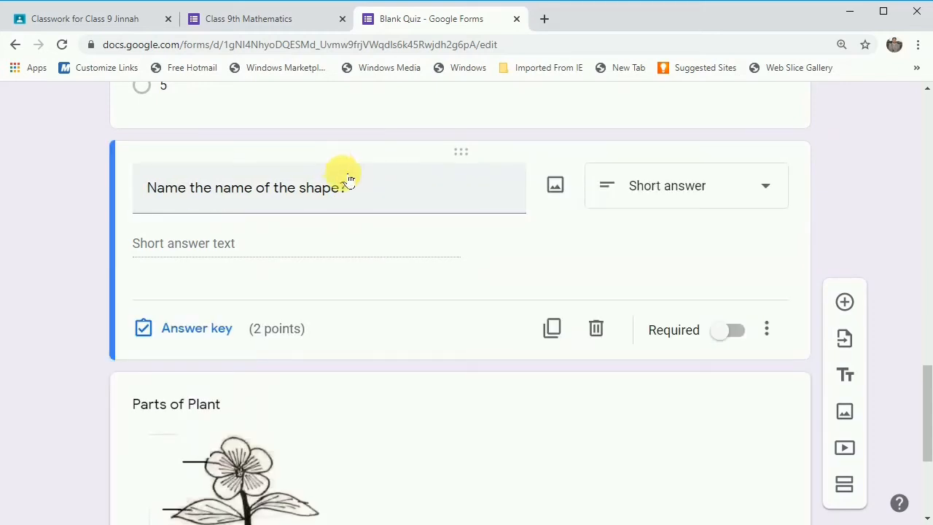
left_click(346, 173)
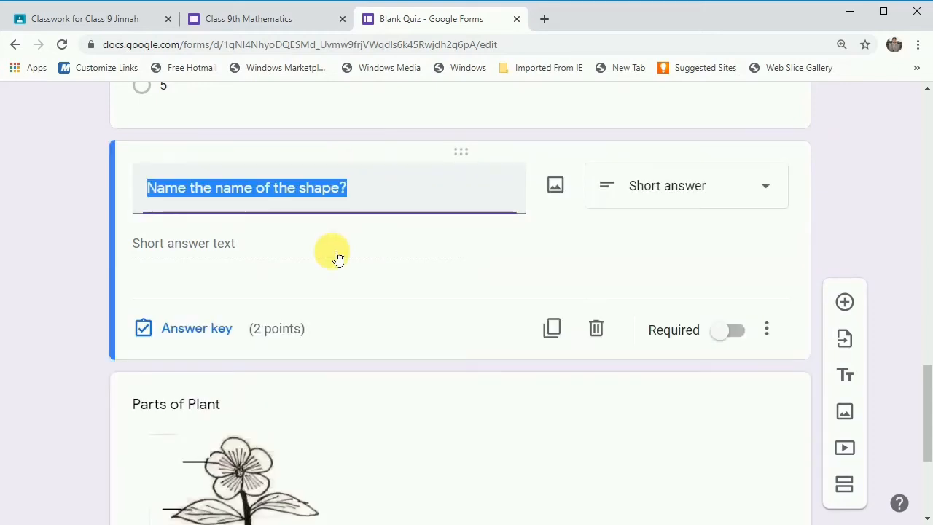
left_click(197, 341)
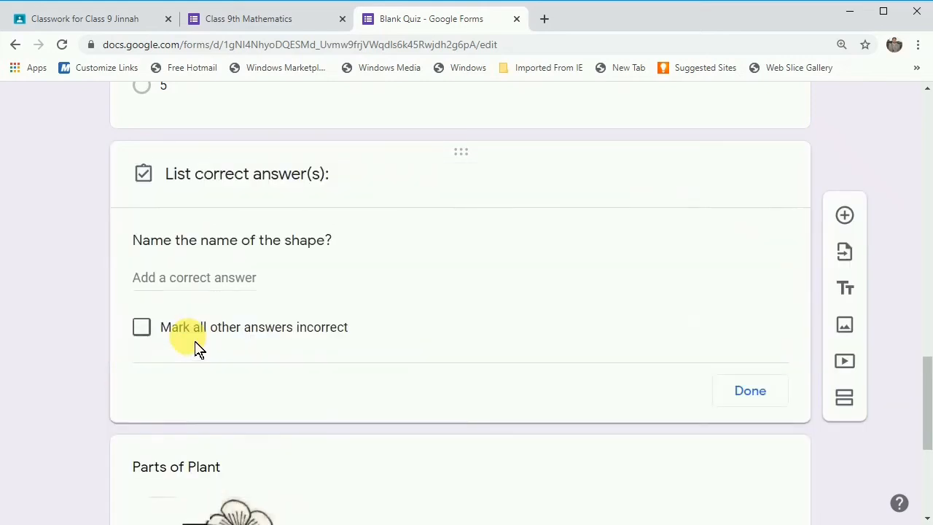
left_click(191, 281)
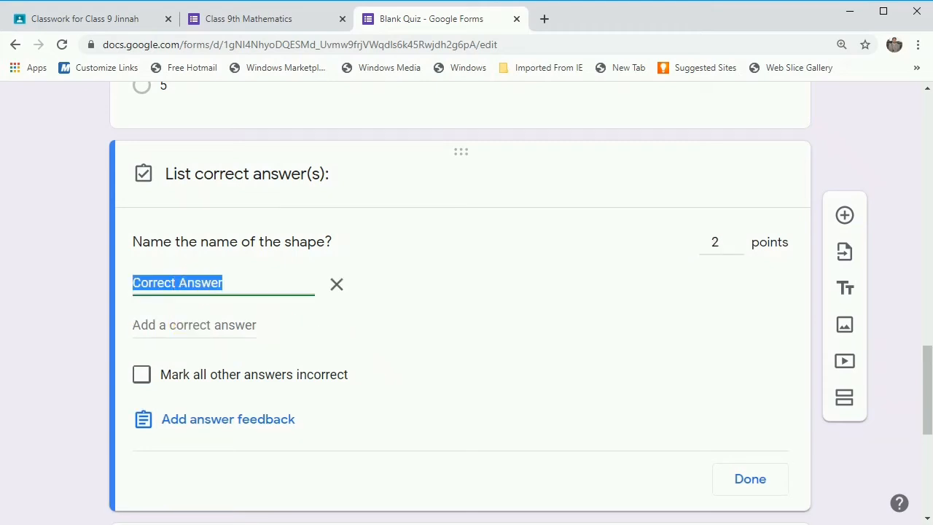
type("Flower")
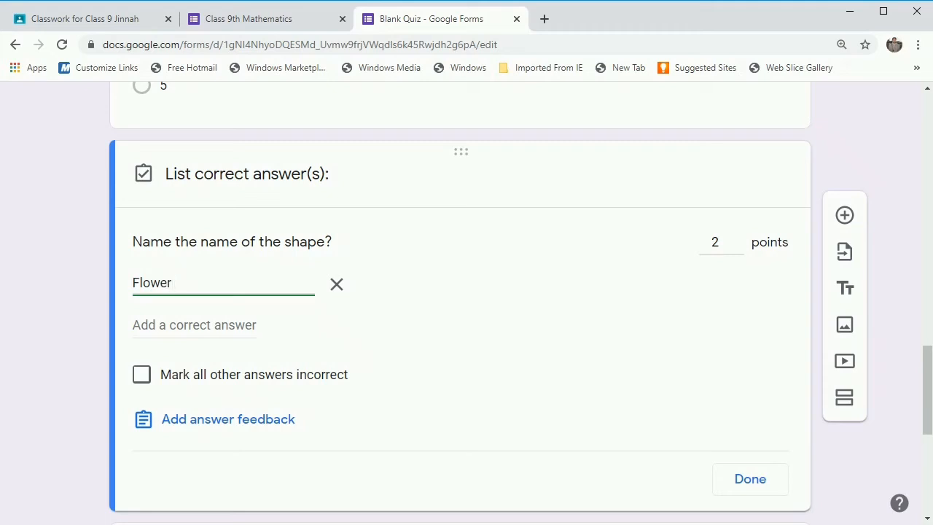
key("Return")
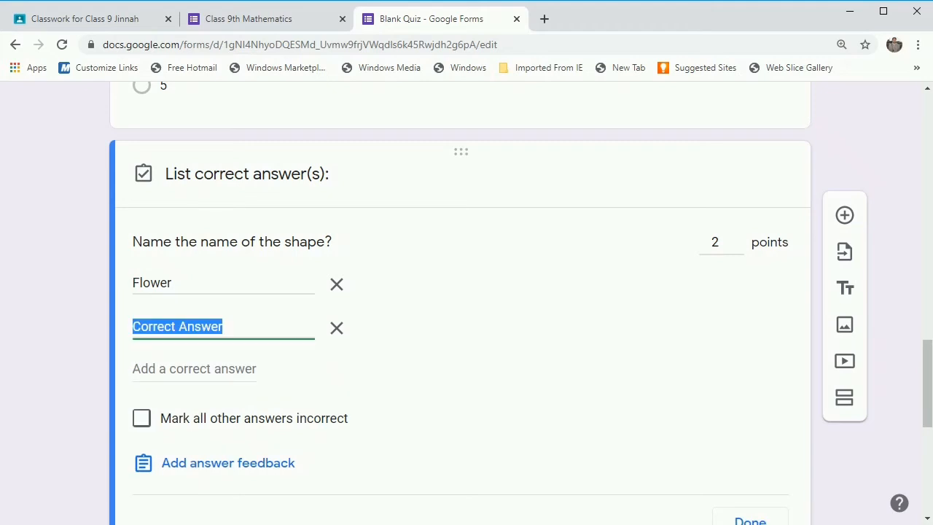
type("Leaf")
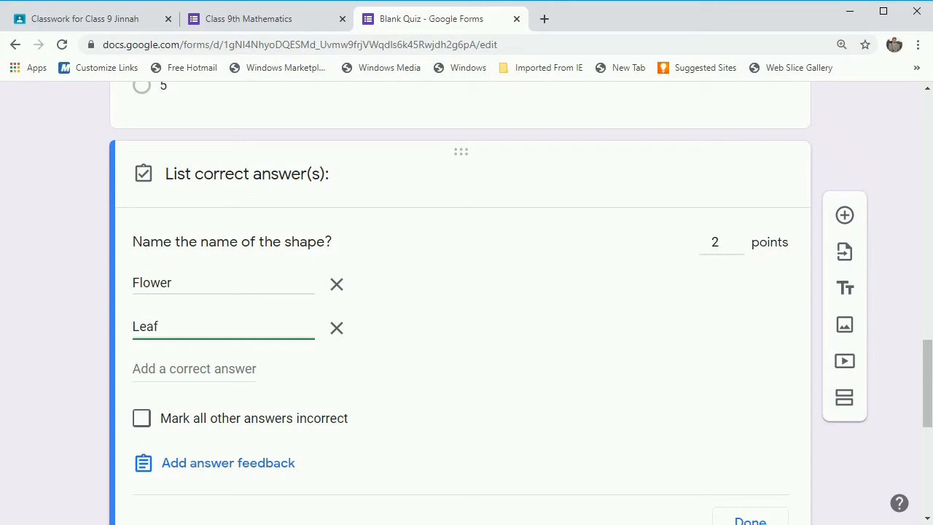
key("Return")
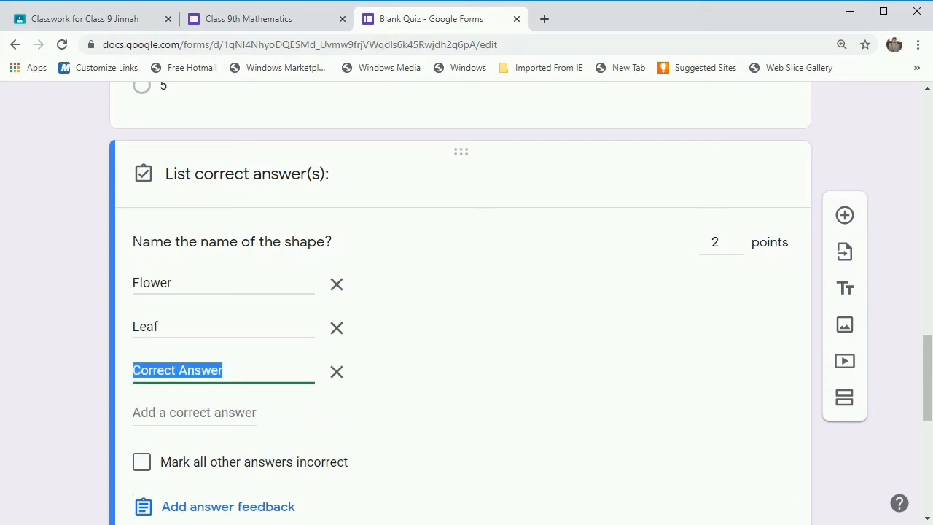
type("Stem")
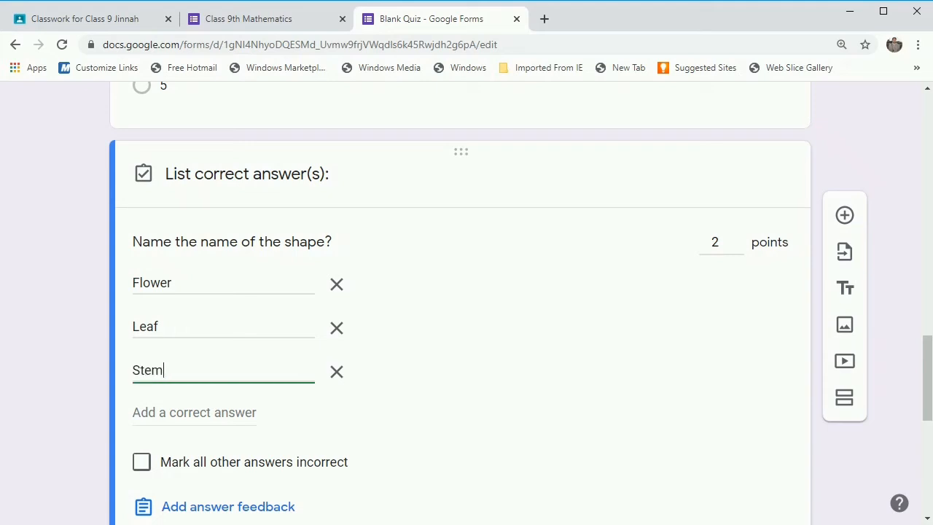
key("Return")
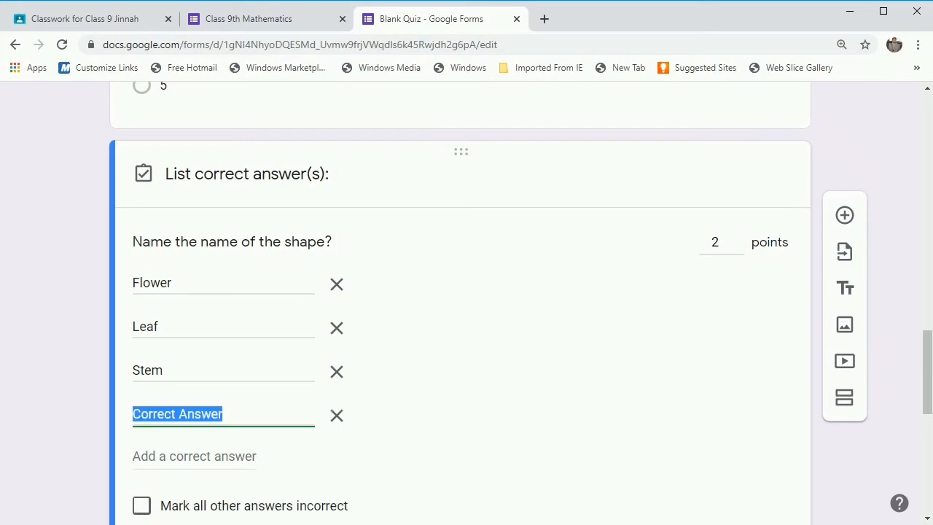
type("Roots")
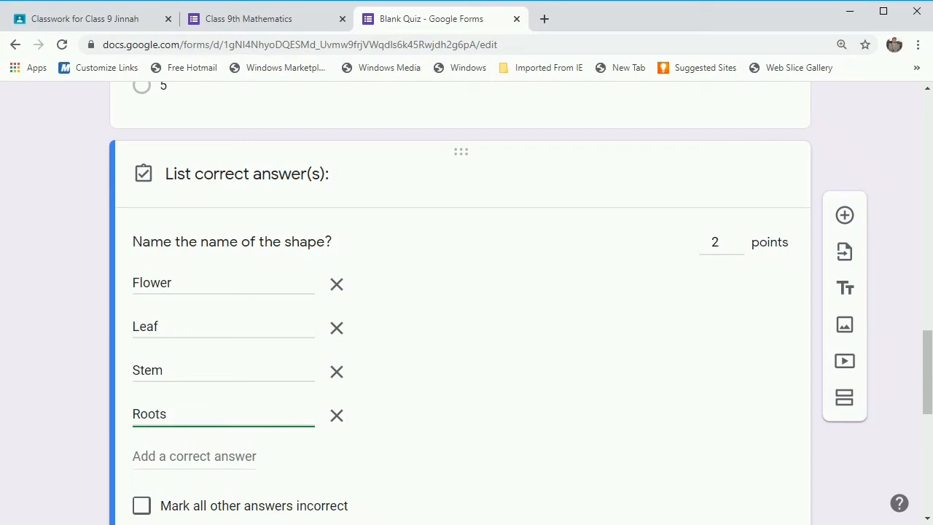
Step: Mark all other answers to the shape question as incorrect and finish its answer key
scroll(671, 456, "down", 2)
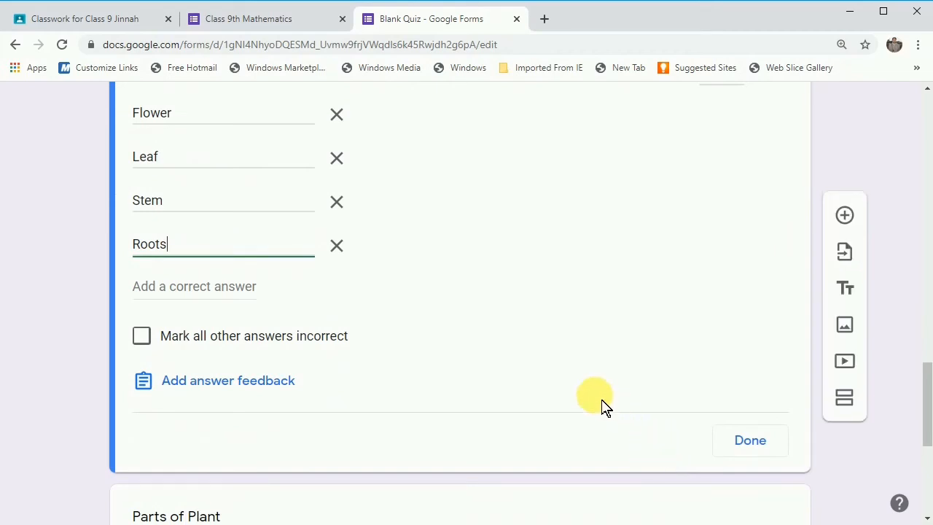
left_click(143, 338)
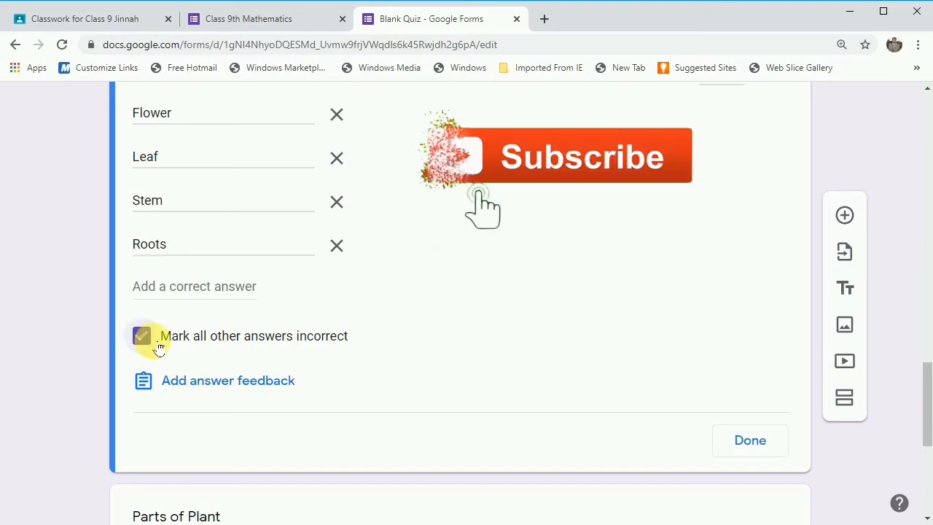
left_click(771, 444)
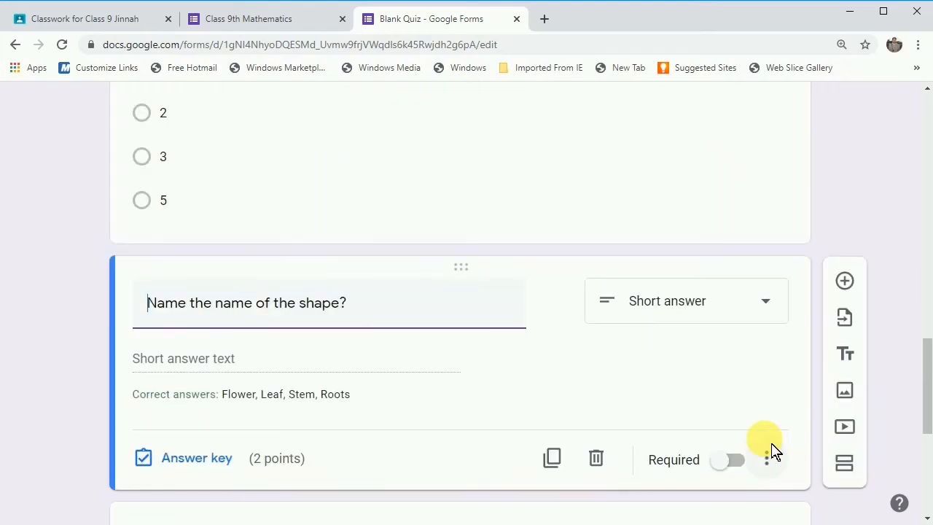
scroll(500, 378, "down", 5)
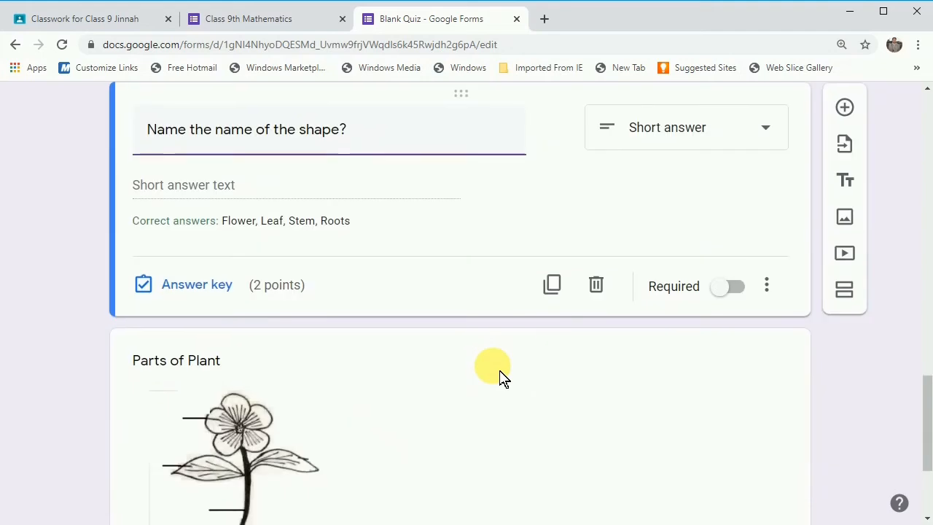
Step: Set the form to collect email addresses, limit to 1 response, and let respondents see summary charts and text responses
scroll(493, 380, "up", 5)
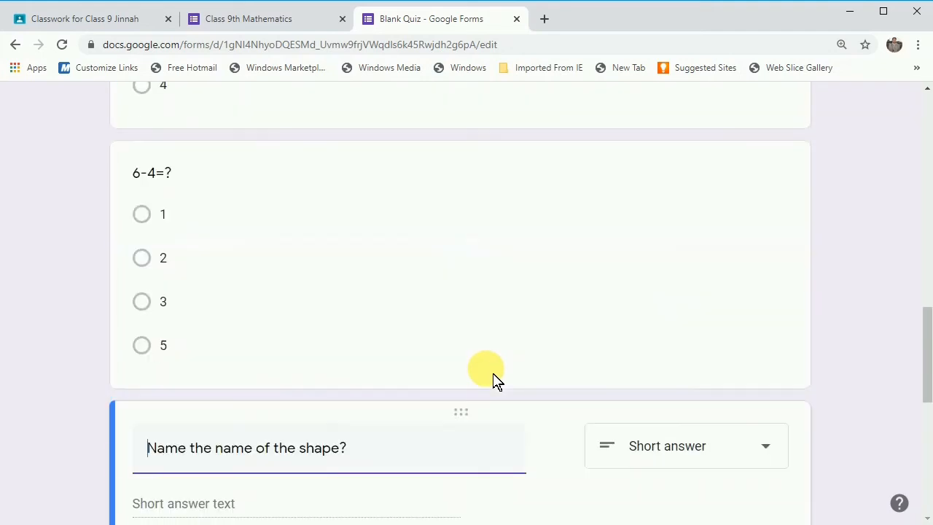
scroll(494, 380, "down", 2)
scroll(494, 380, "up", 7)
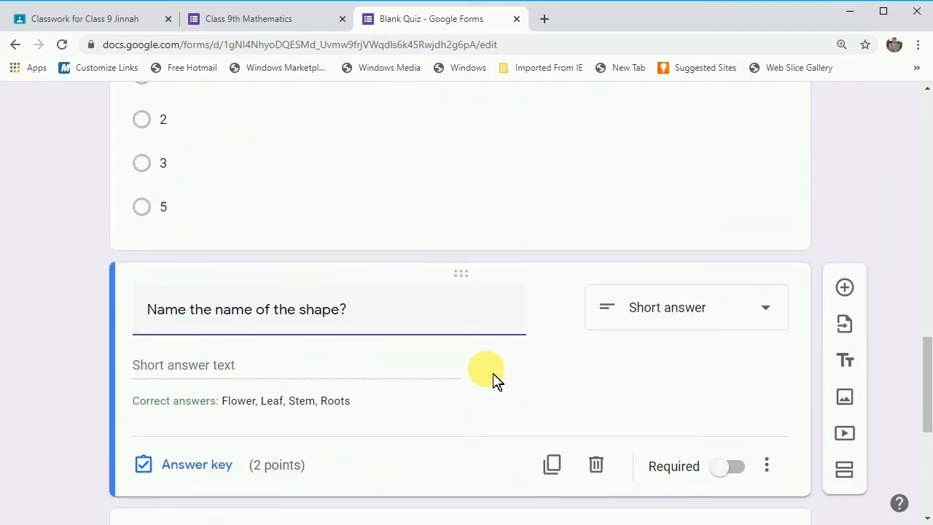
scroll(494, 380, "up", 10)
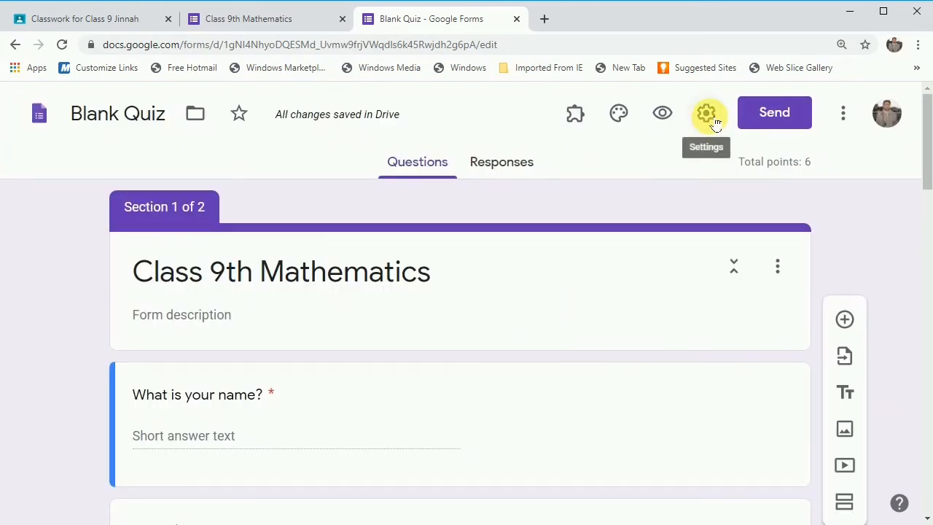
left_click(706, 115)
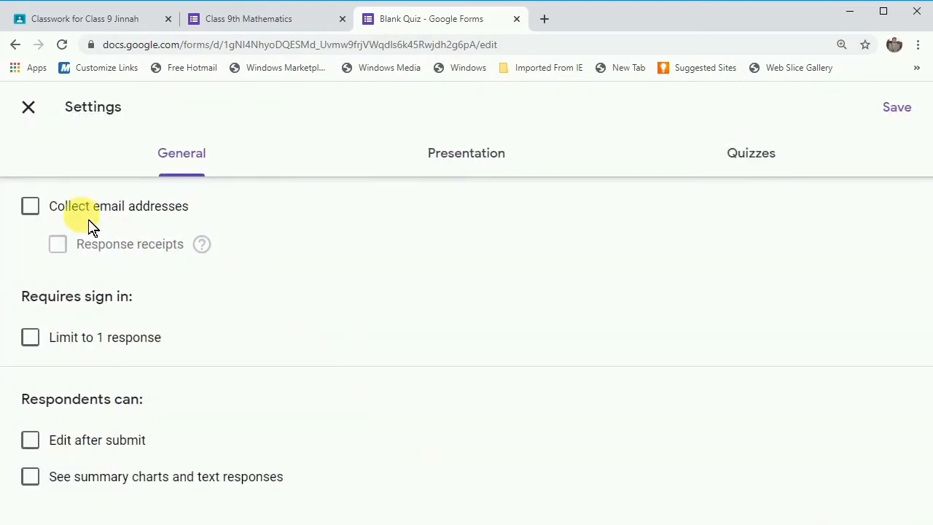
left_click(37, 211)
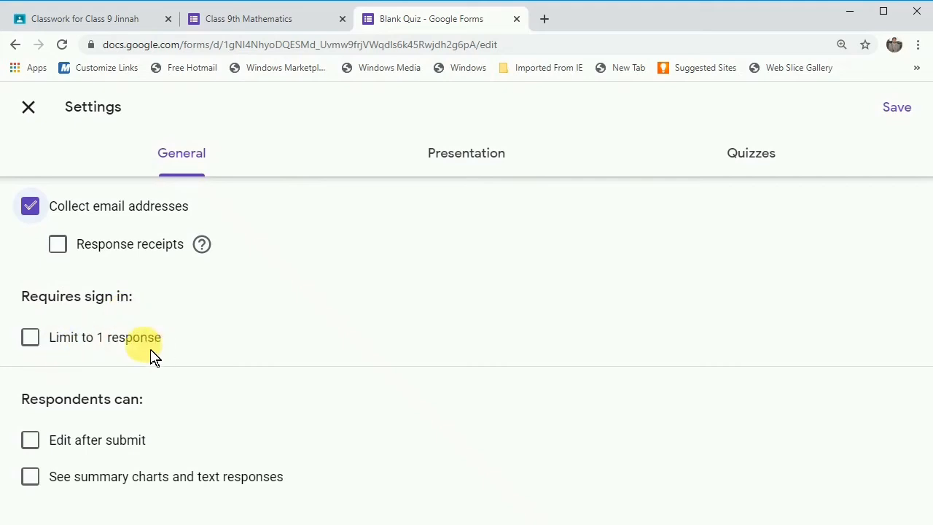
left_click(35, 341)
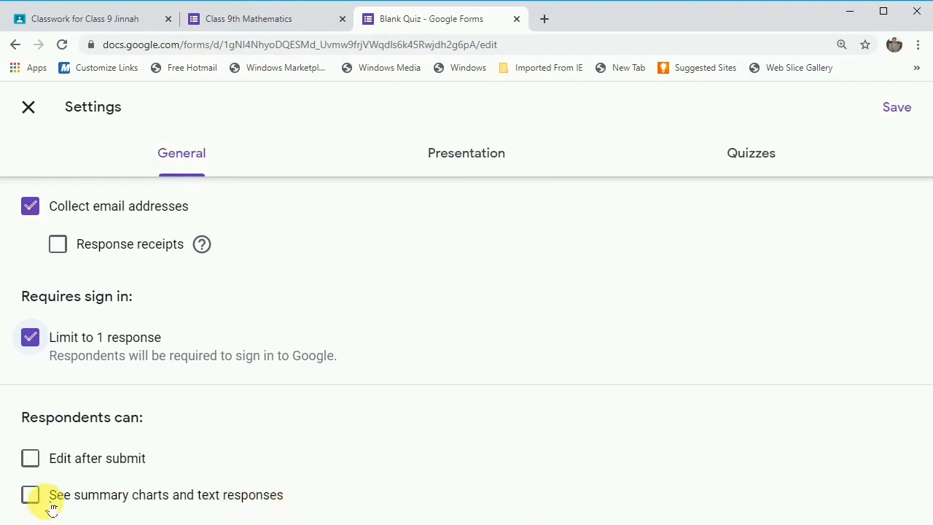
left_click(31, 495)
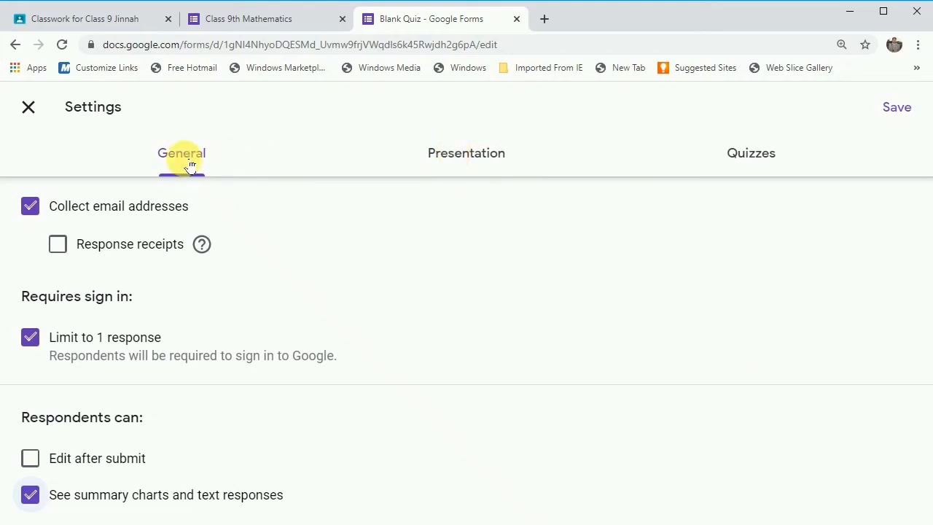
Step: Enable the progress bar and shuffled question order in the form's presentation settings
left_click(465, 157)
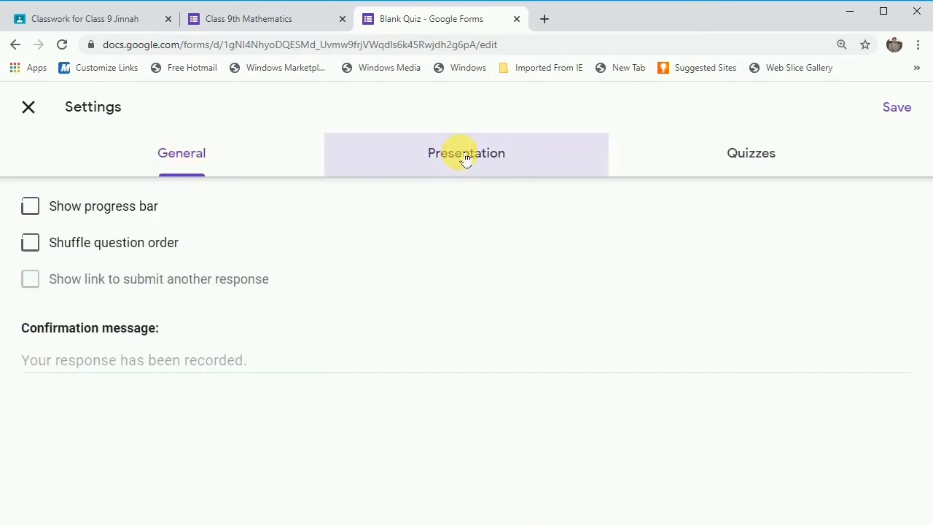
left_click(31, 209)
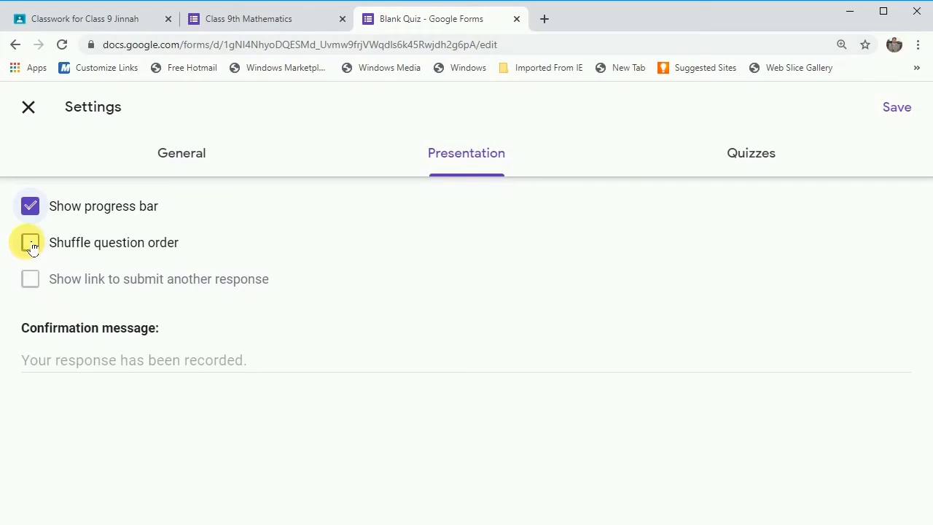
left_click(31, 245)
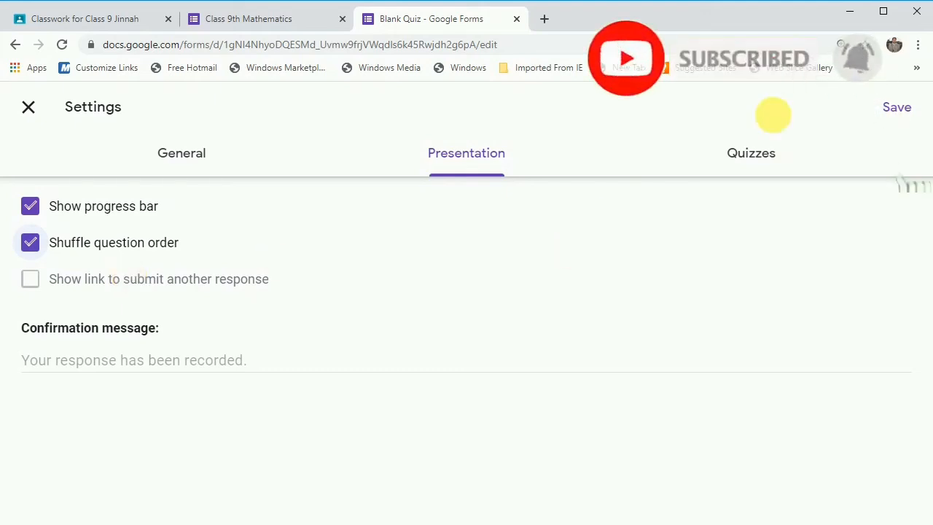
Step: Keep the form as a quiz, release grades later after manual review, and save the settings
left_click(762, 160)
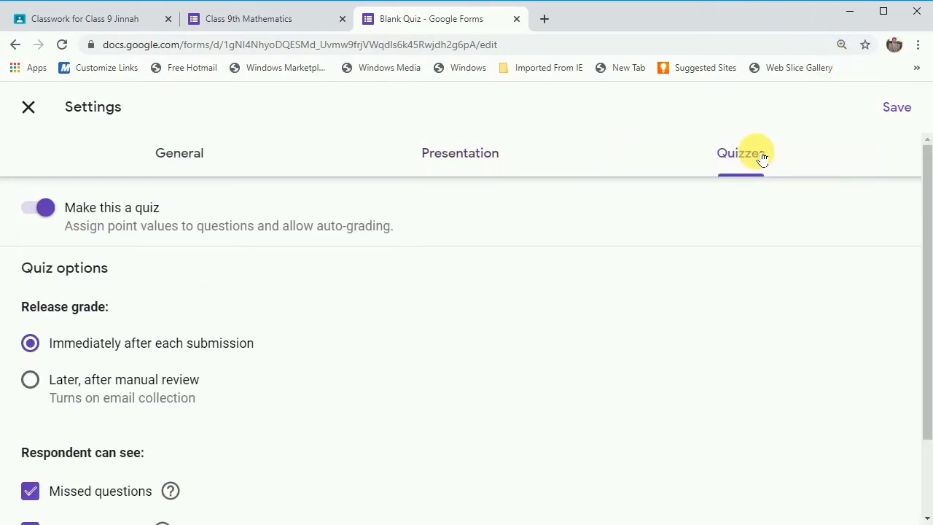
left_click(51, 211)
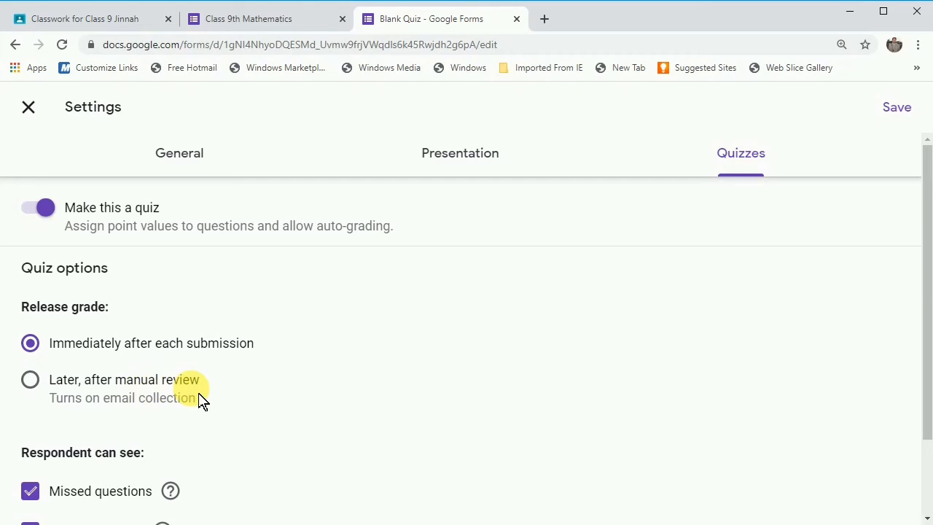
left_click(36, 382)
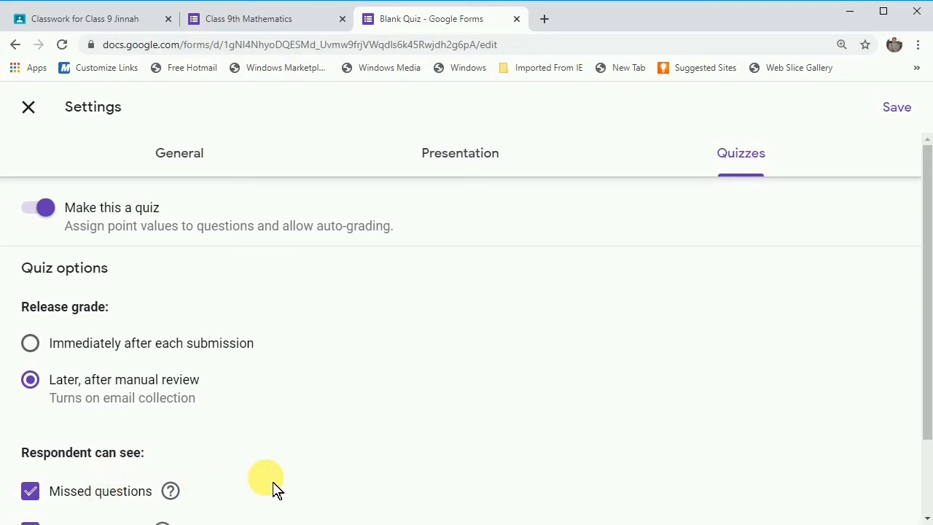
left_click_drag(928, 410, 912, 487)
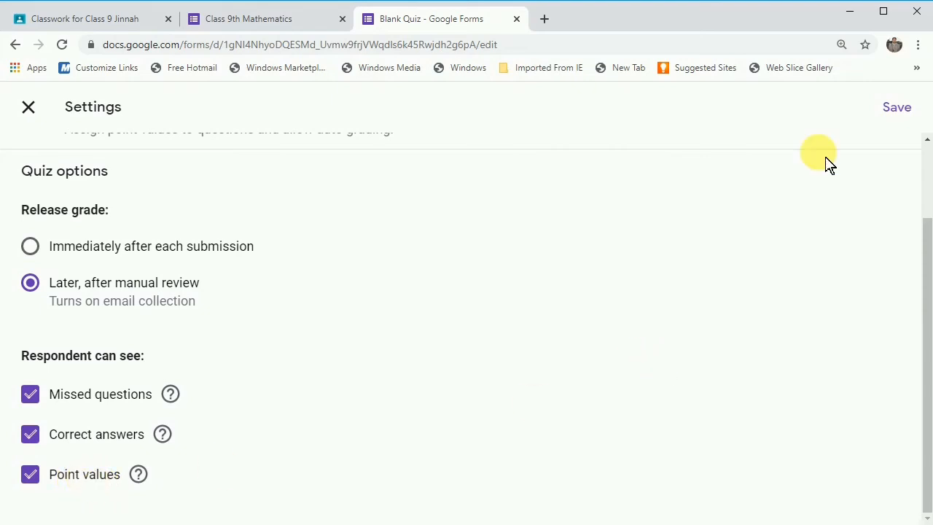
left_click(898, 109)
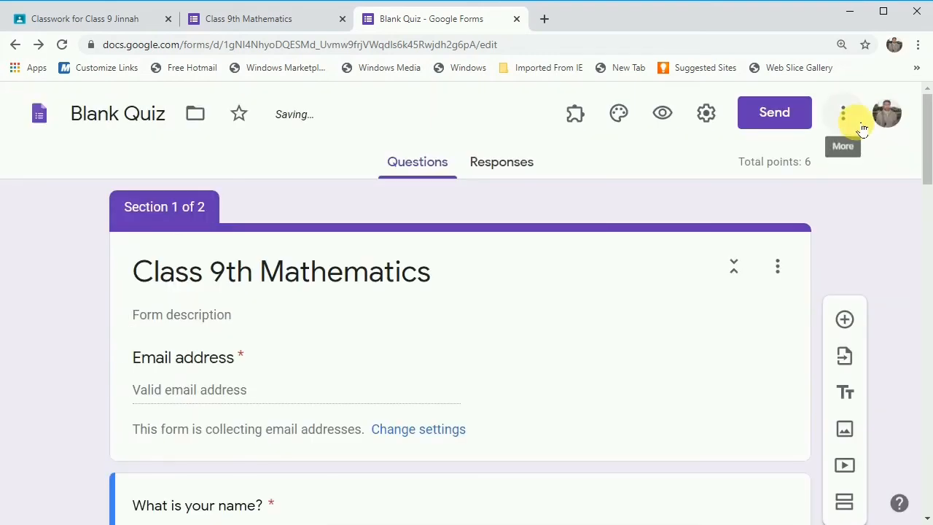
Step: Try red and orange theme colors for the form, and settle on light blue
left_click(621, 117)
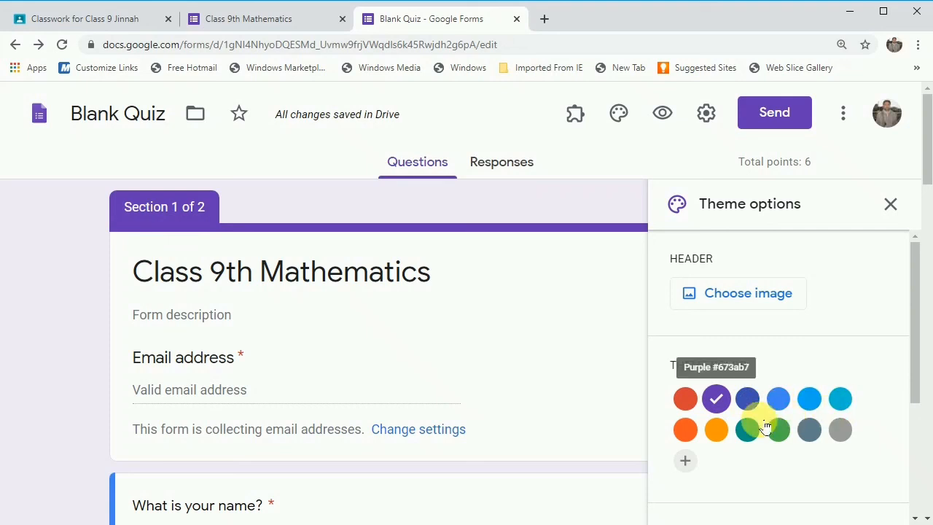
left_click(685, 400)
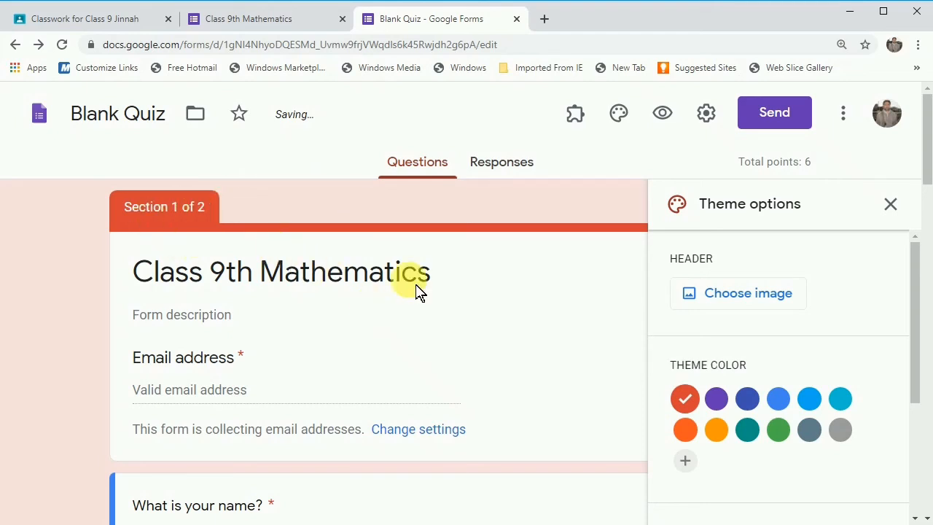
left_click(717, 430)
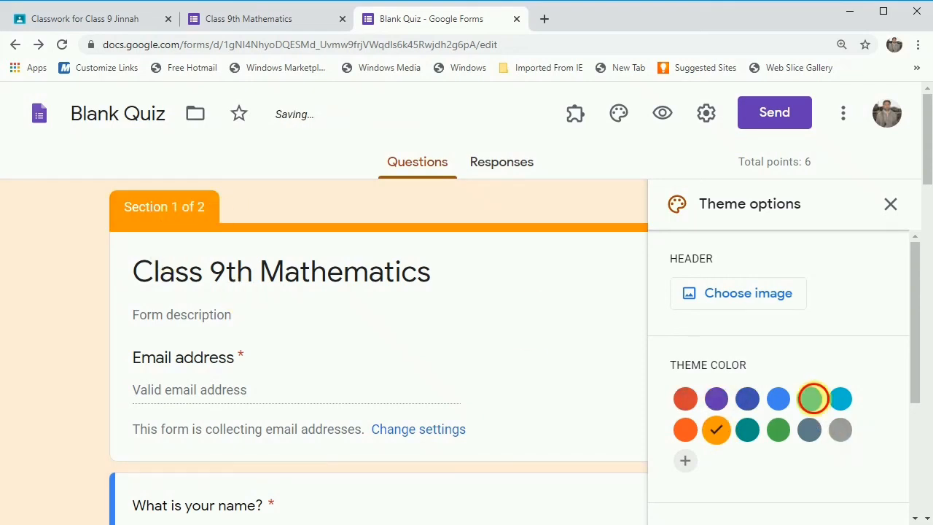
left_click(812, 398)
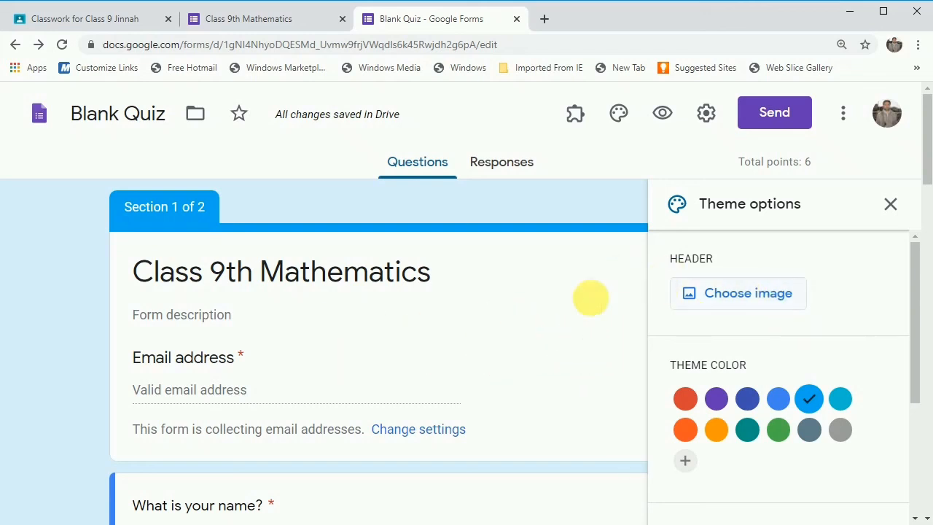
left_click(599, 310)
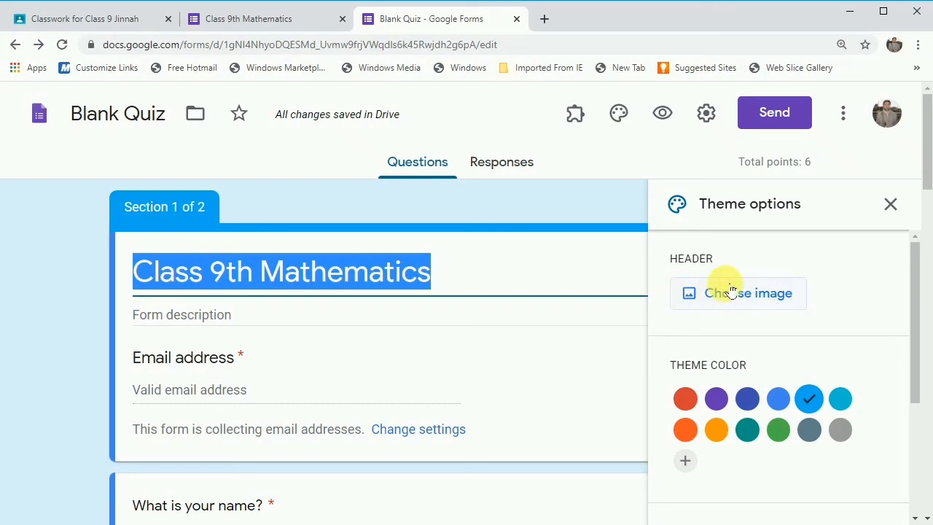
Step: Set the form background to Dark #a7e1fb, keep the Basic font style, and close the theme options
left_click_drag(922, 373, 921, 442)
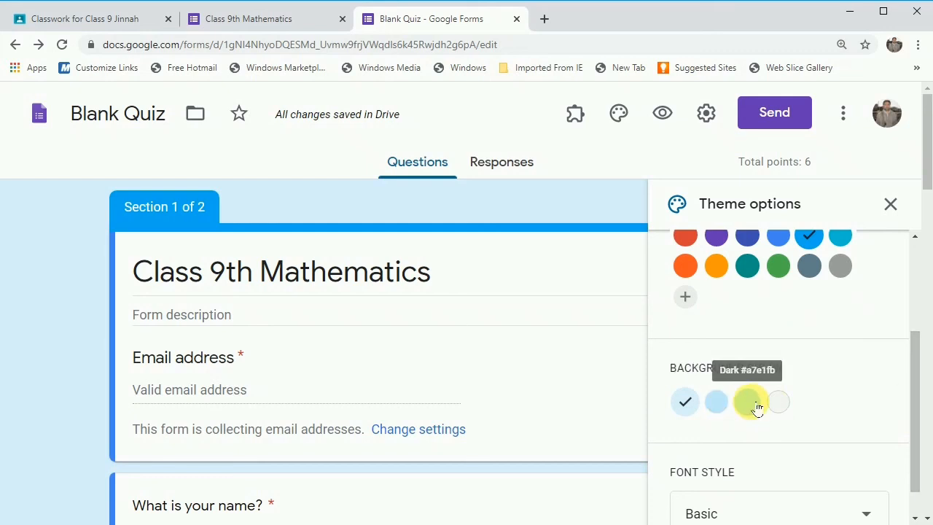
left_click(750, 403)
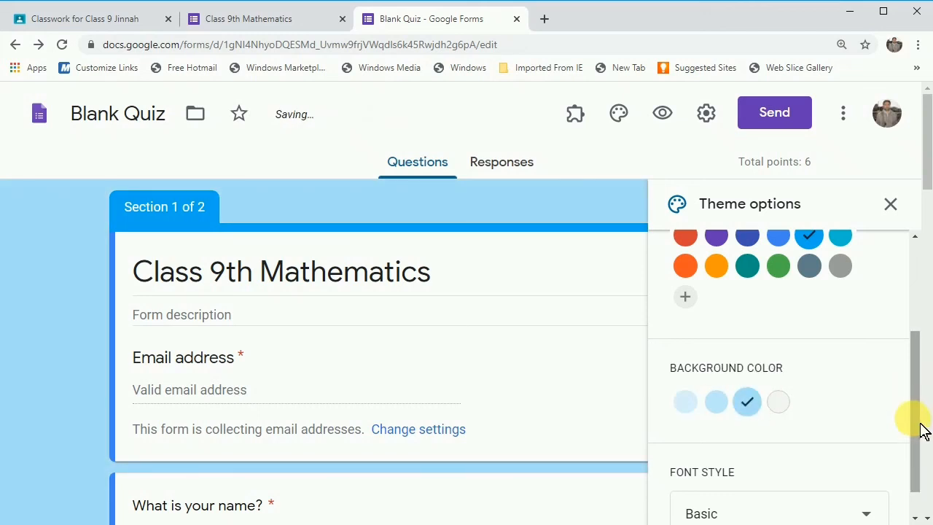
scroll(920, 430, "down", 1)
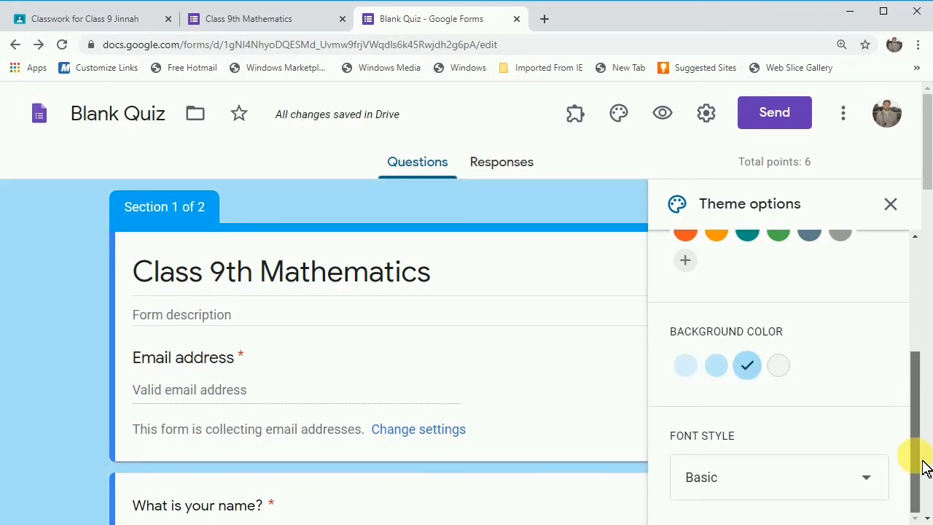
left_click(873, 481)
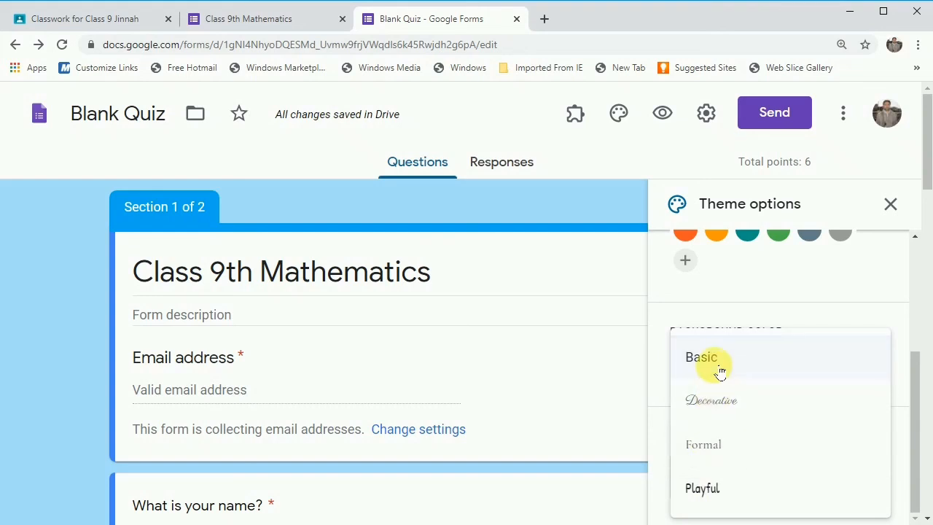
left_click(756, 296)
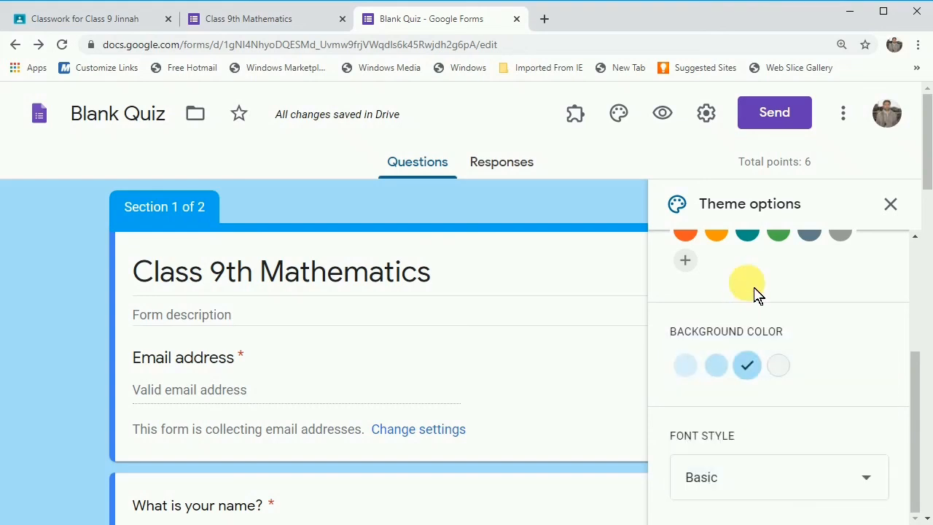
left_click(891, 204)
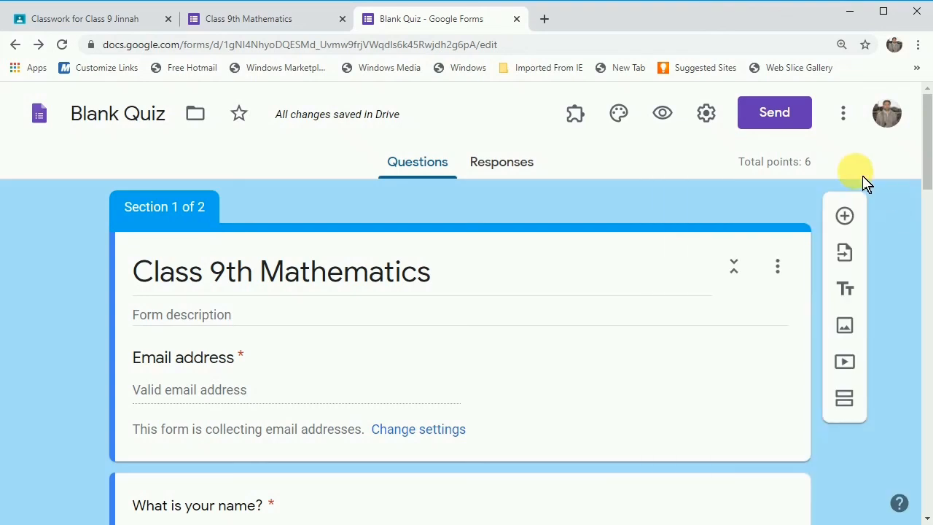
Step: Preview the quiz, enter 9th as the class and the student's name, and continue to the second page
left_click(671, 120)
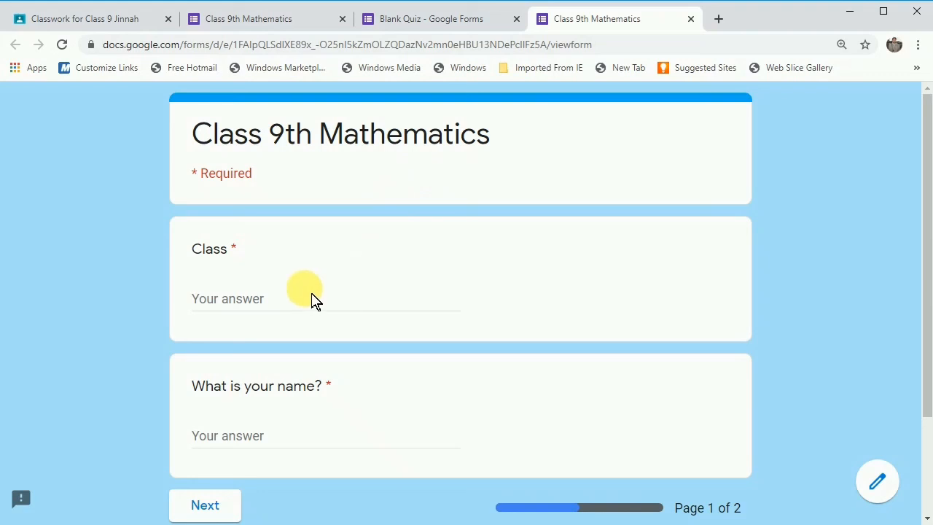
left_click(249, 300)
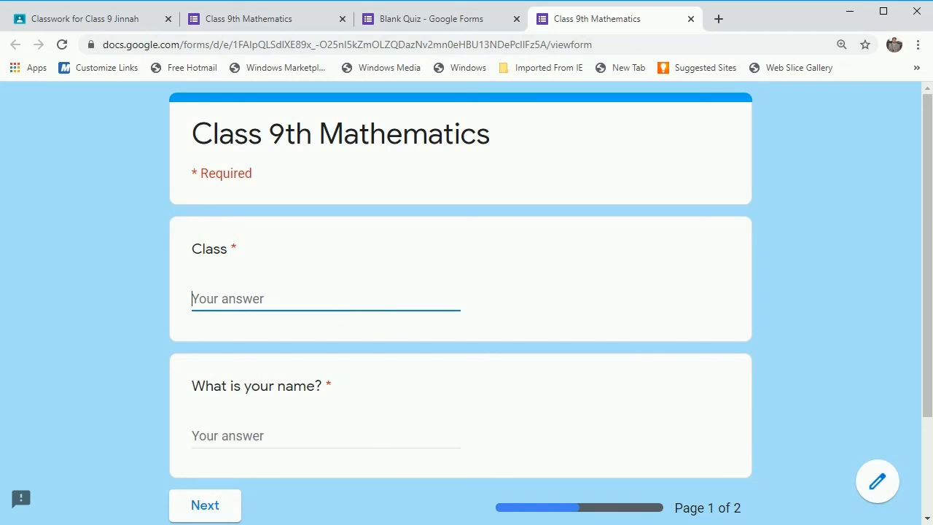
type("9th")
left_click(269, 435)
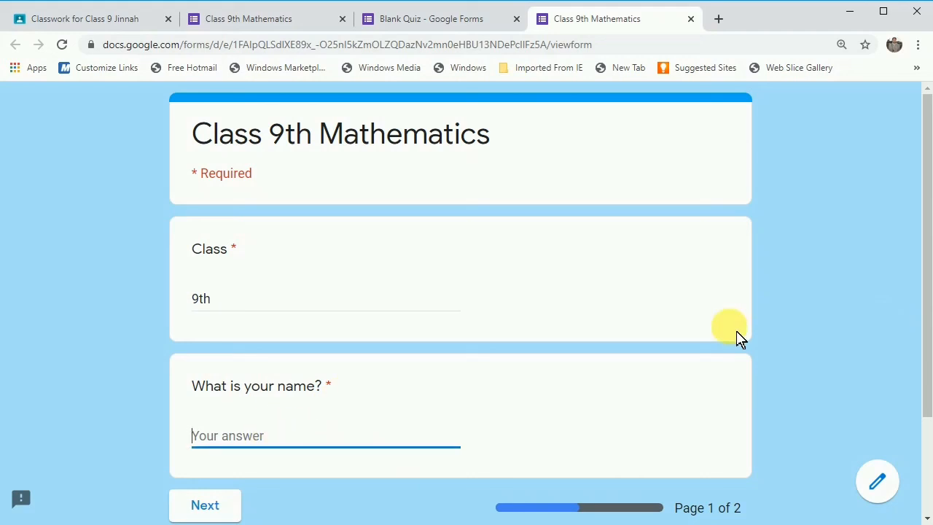
type("Mahad")
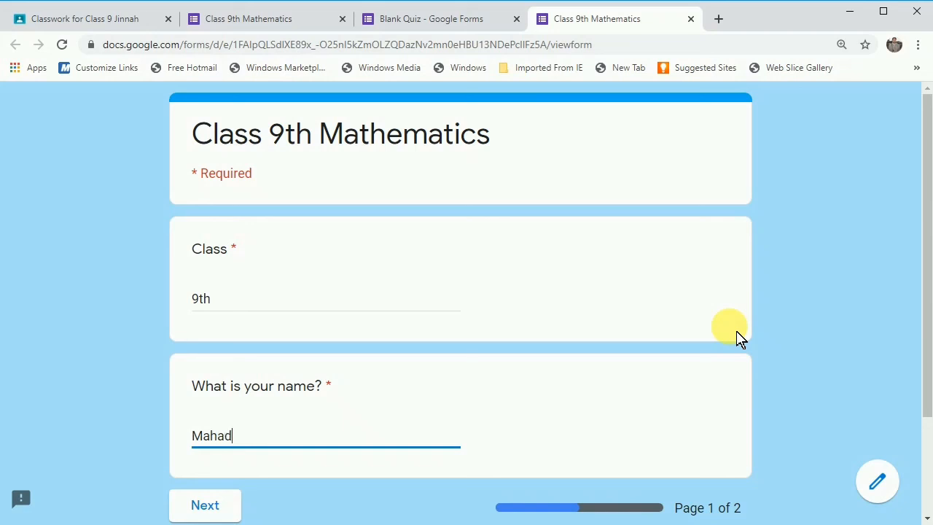
left_click(218, 503)
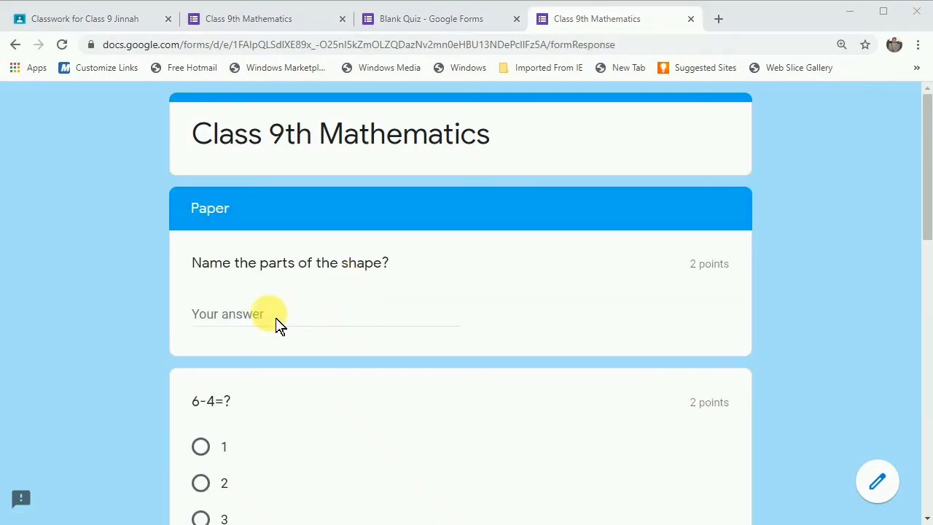
Step: Examine the order of the questions and the plant image in the Paper section of the preview
scroll(301, 324, "down", 2)
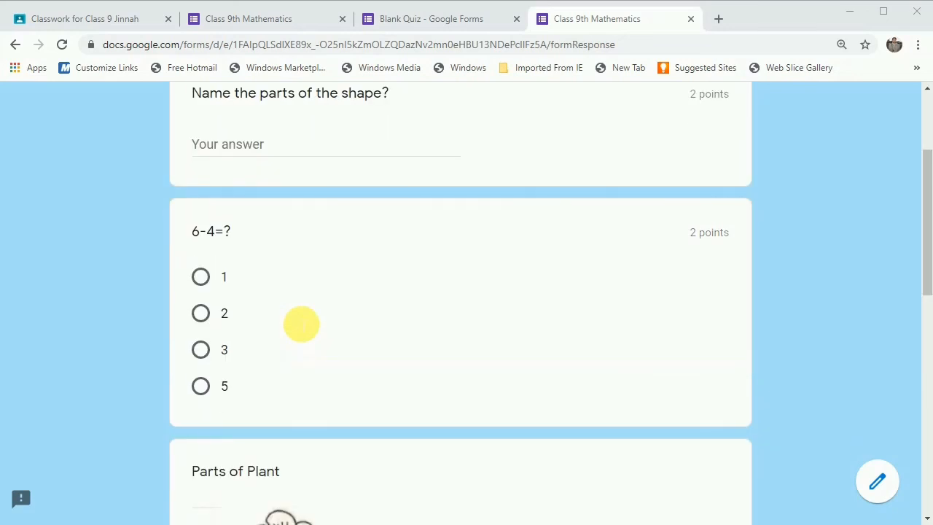
scroll(301, 324, "up", 2)
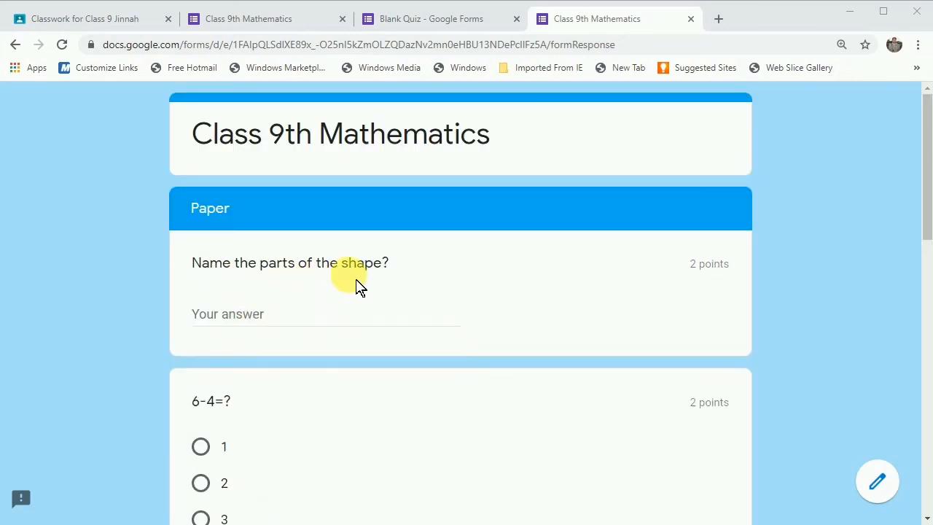
scroll(346, 311, "down", 8)
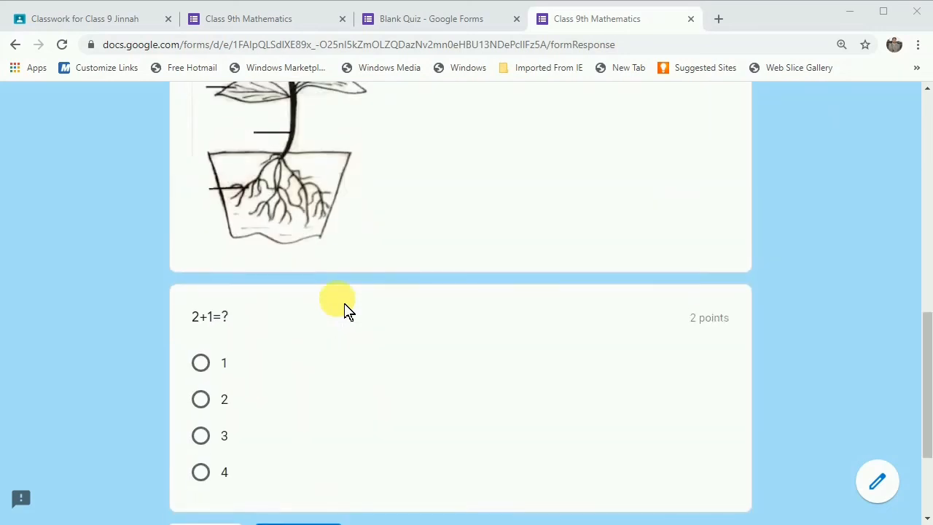
scroll(346, 311, "up", 2)
scroll(346, 312, "up", 7)
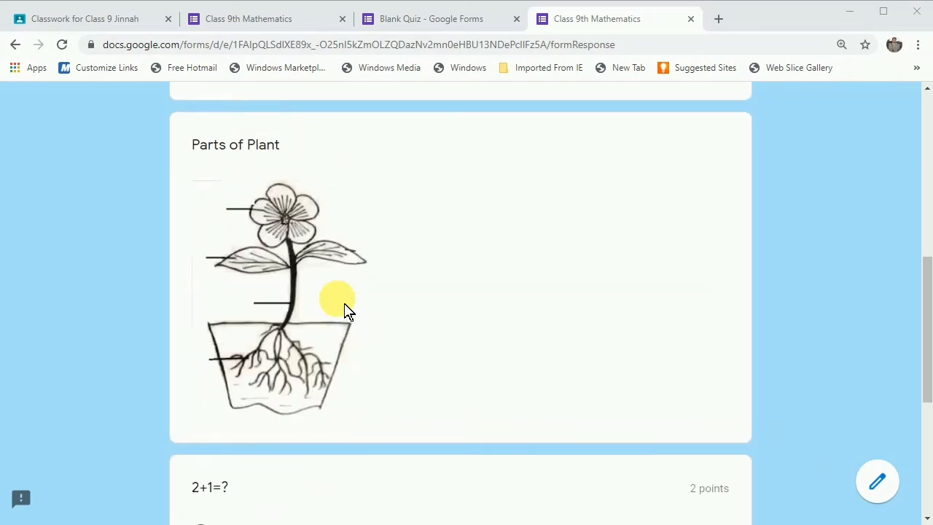
Step: Answer 6-4=? with 2 and 2+1=? with 3, leave the shape question blank, and submit the quiz
scroll(346, 311, "down", 2)
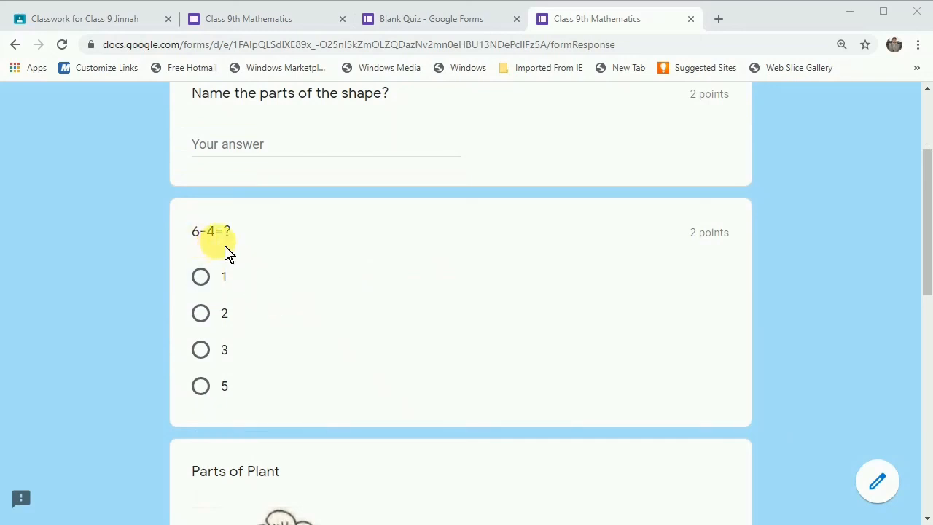
left_click(204, 315)
scroll(300, 324, "down", 6)
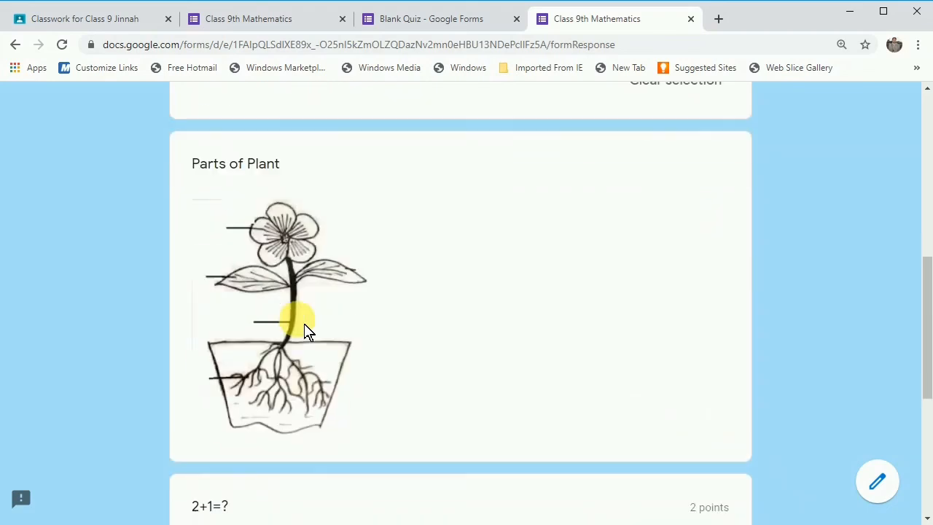
scroll(306, 332, "down", 2)
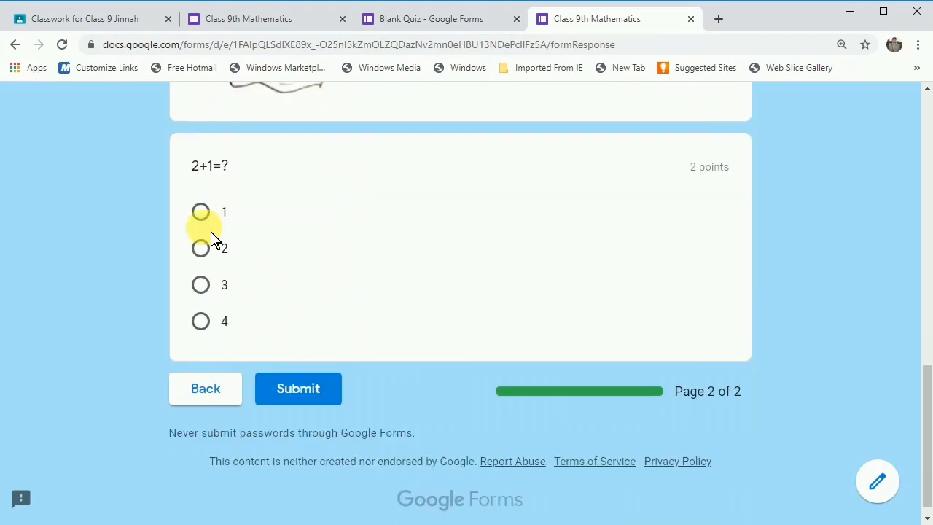
left_click(203, 286)
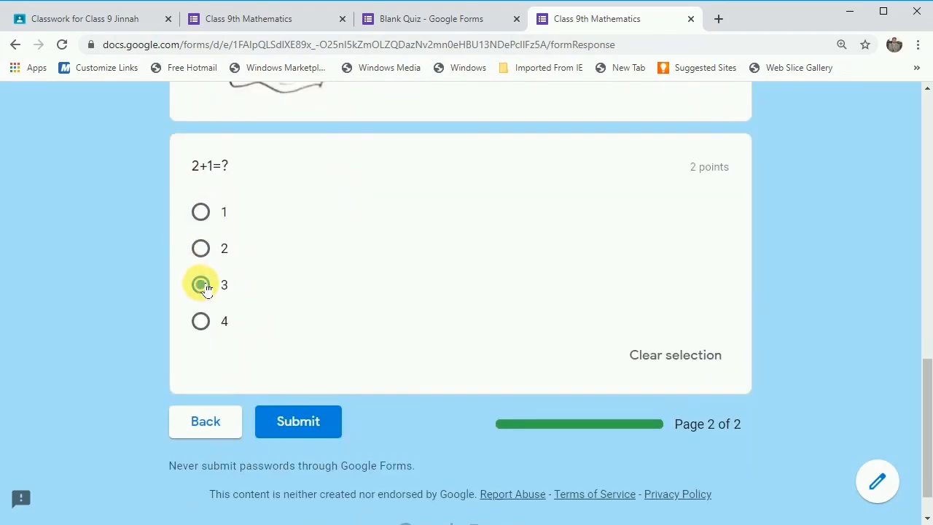
left_click(309, 426)
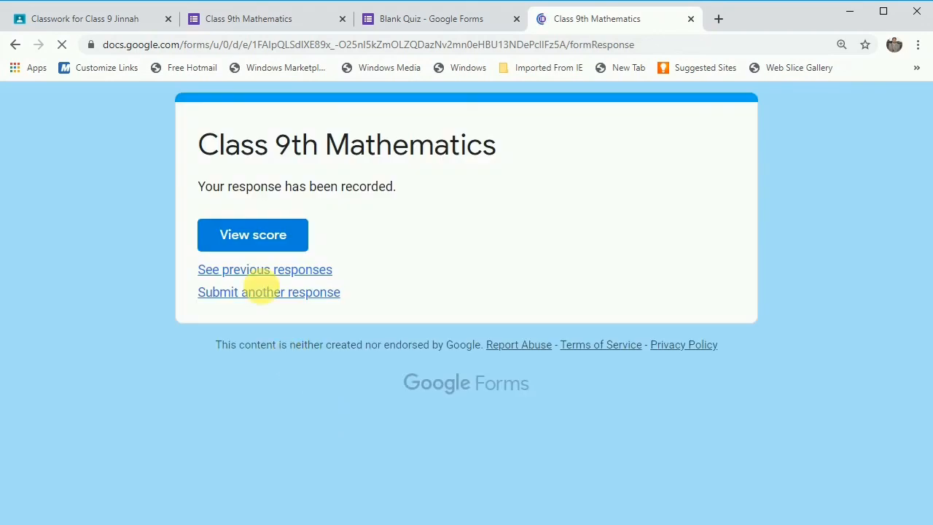
Step: View the score of the submitted response and examine the total points, the marks per question and the correct answers
left_click(255, 241)
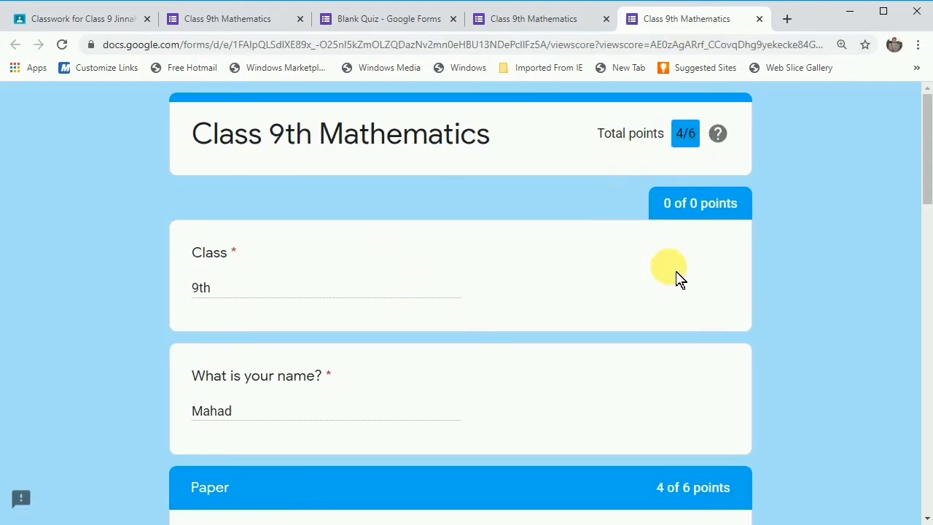
scroll(669, 280, "down", 2)
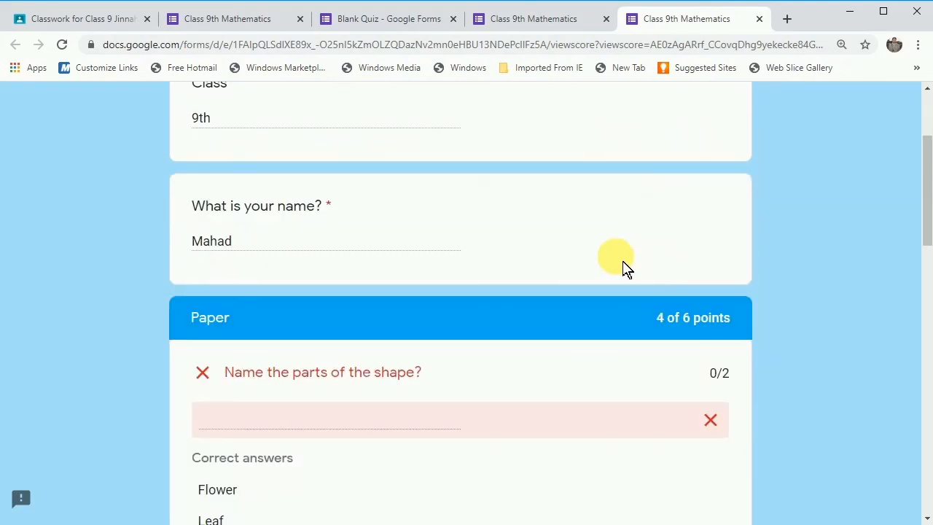
scroll(623, 268, "down", 2)
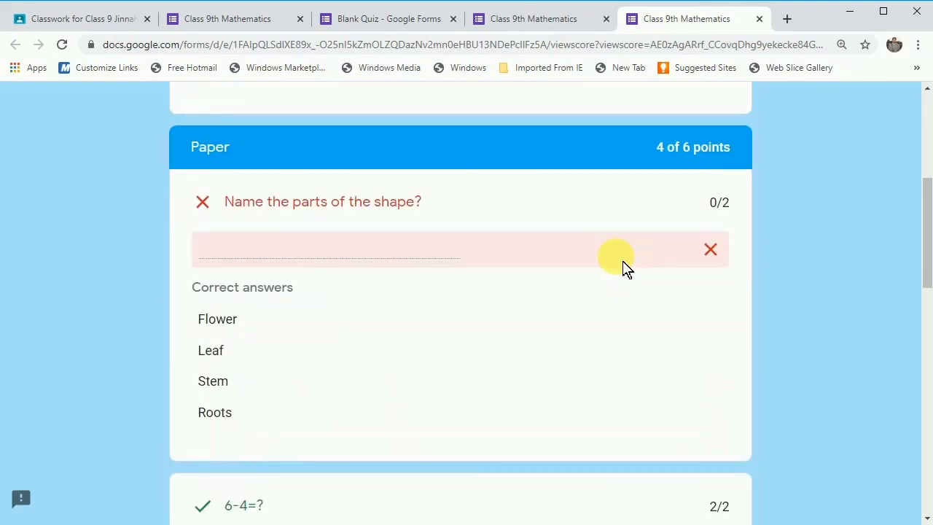
scroll(624, 268, "down", 2)
scroll(624, 268, "up", 2)
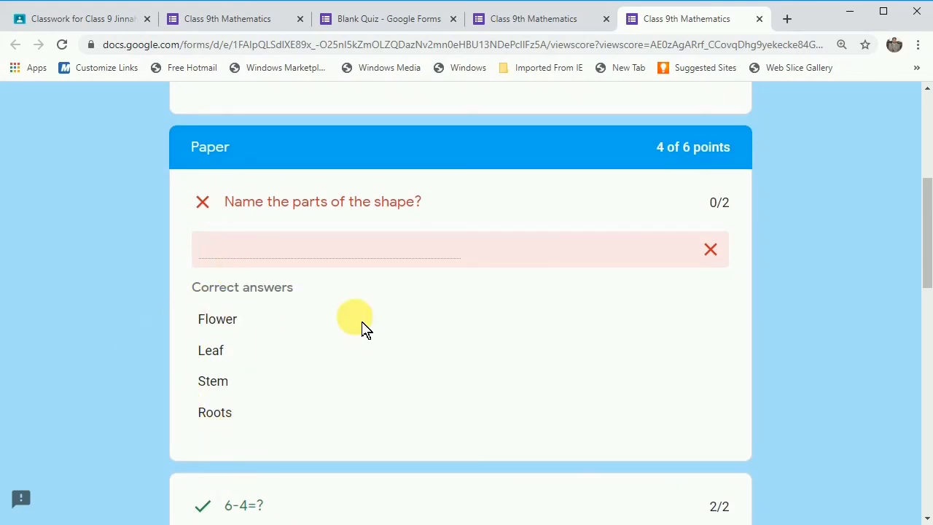
scroll(371, 323, "down", 2)
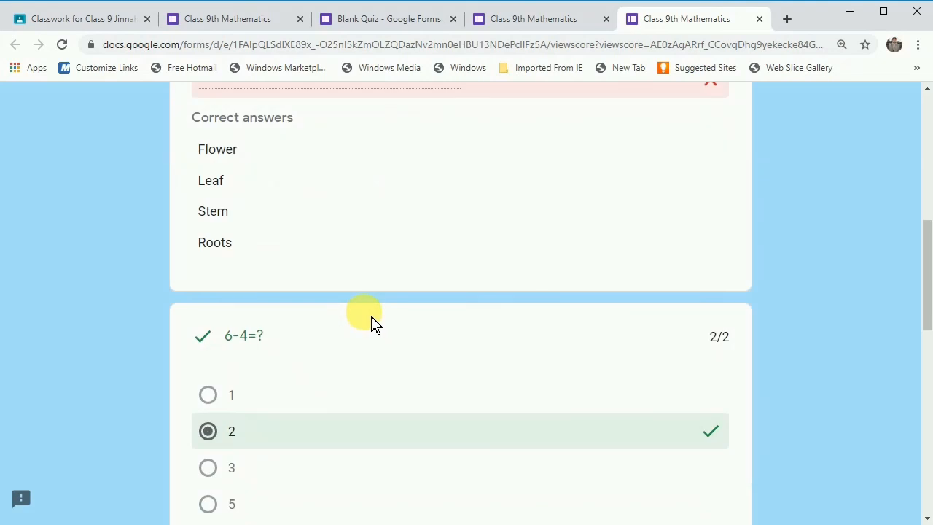
scroll(371, 323, "down", 2)
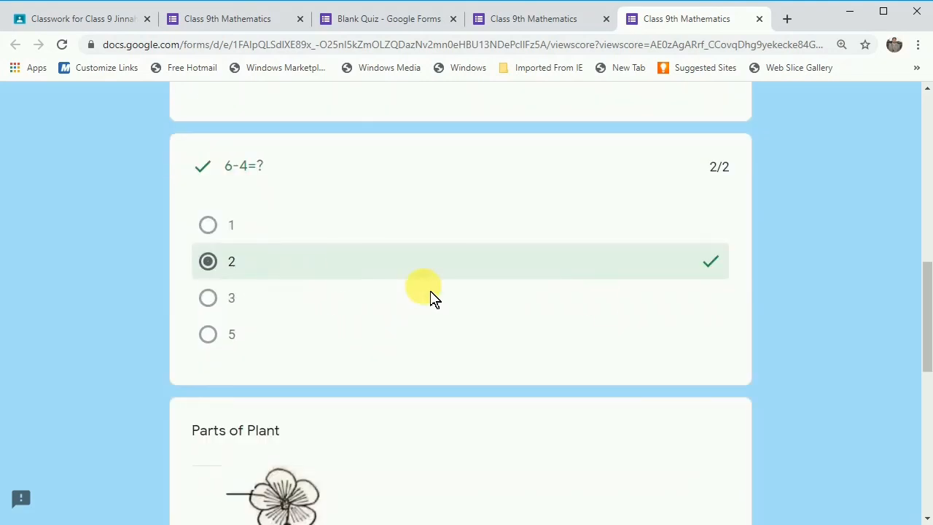
scroll(608, 310, "down", 4)
scroll(541, 301, "down", 3)
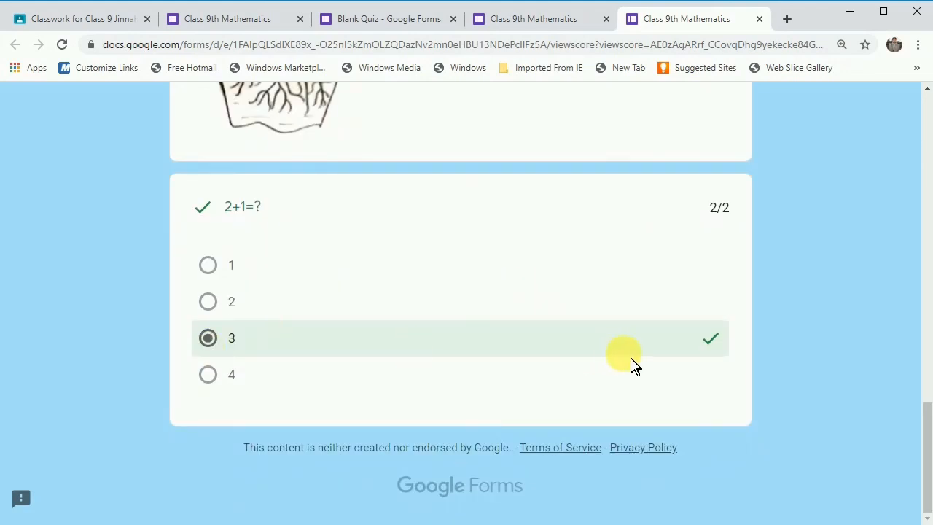
scroll(632, 366, "up", 10)
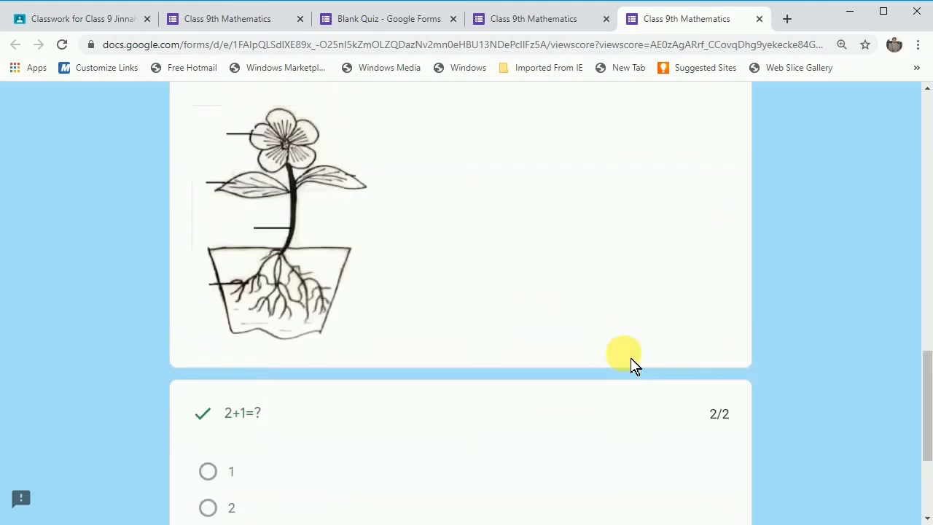
scroll(633, 366, "up", 3)
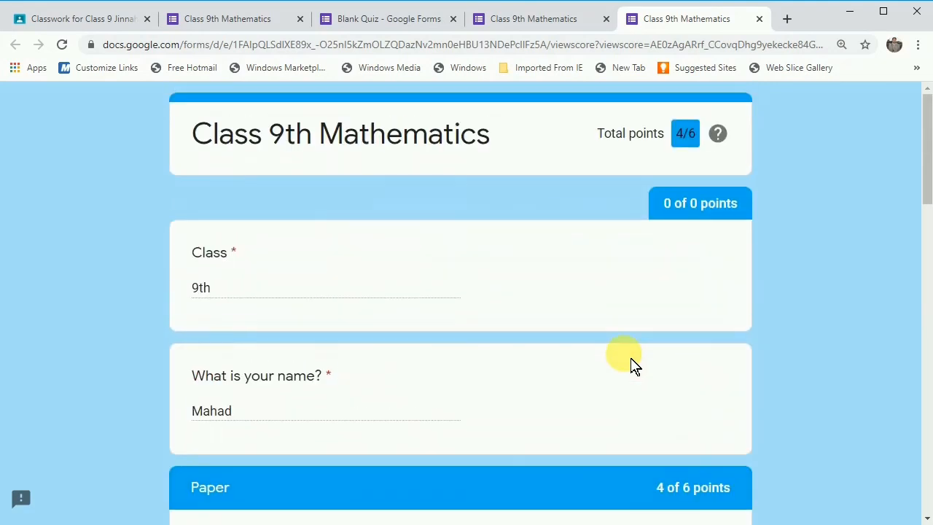
scroll(632, 365, "down", 2)
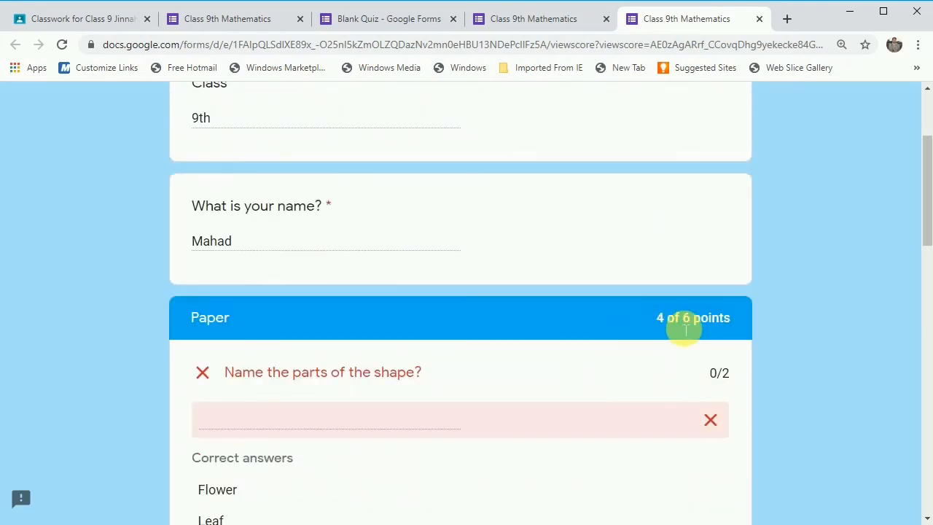
scroll(636, 324, "up", 2)
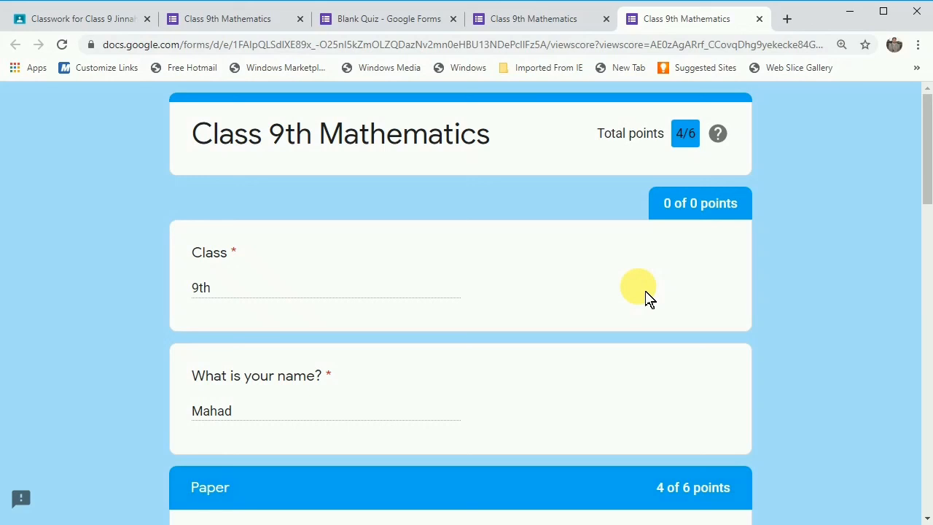
left_click(300, 461)
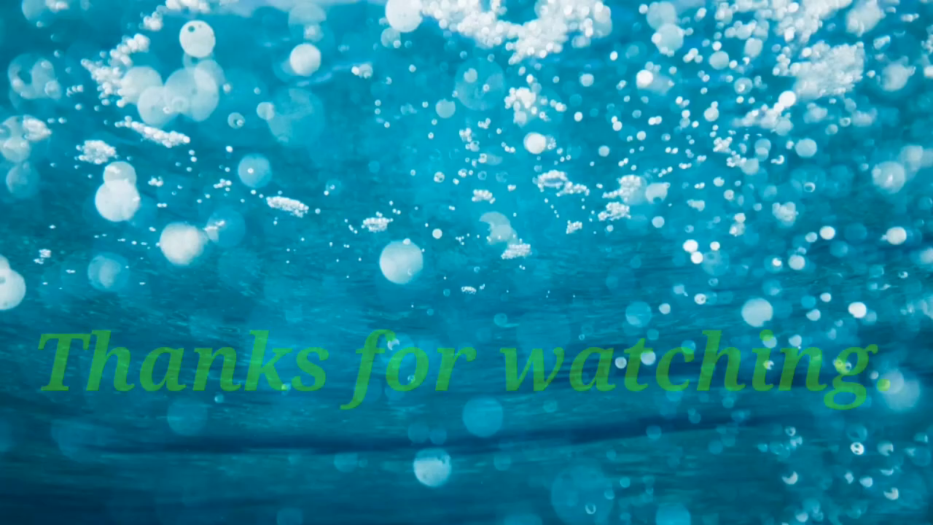